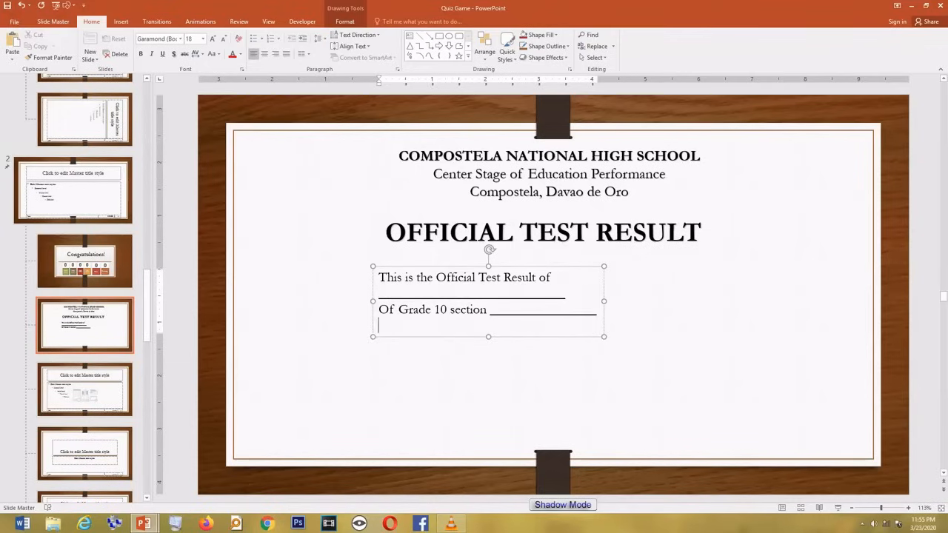
Step: Extend the certificate sentence with 'in the Third Quarter Examination in I.C.T.', 'on' and 'with a final Score of ____.'
{"action": "type", "text": "in th"}
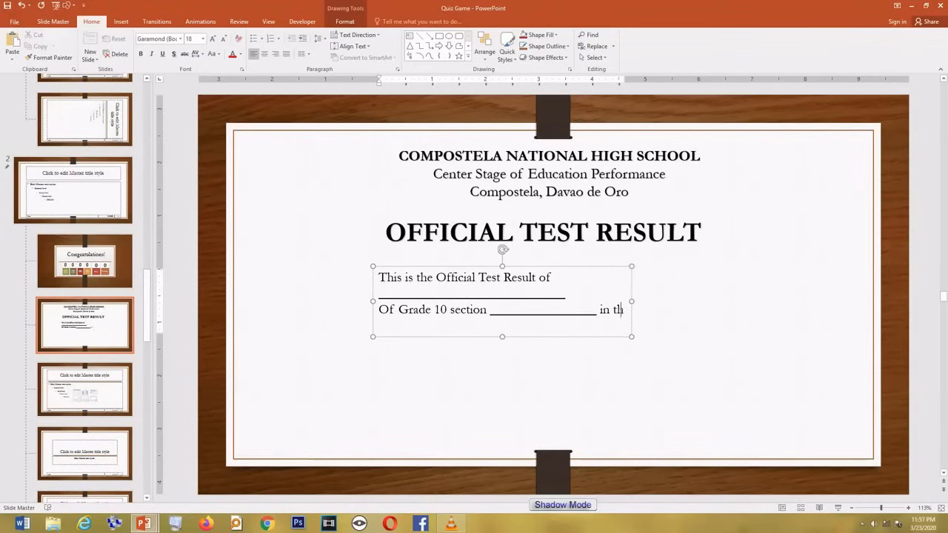
{"action": "type", "text": "e Third Quarte"}
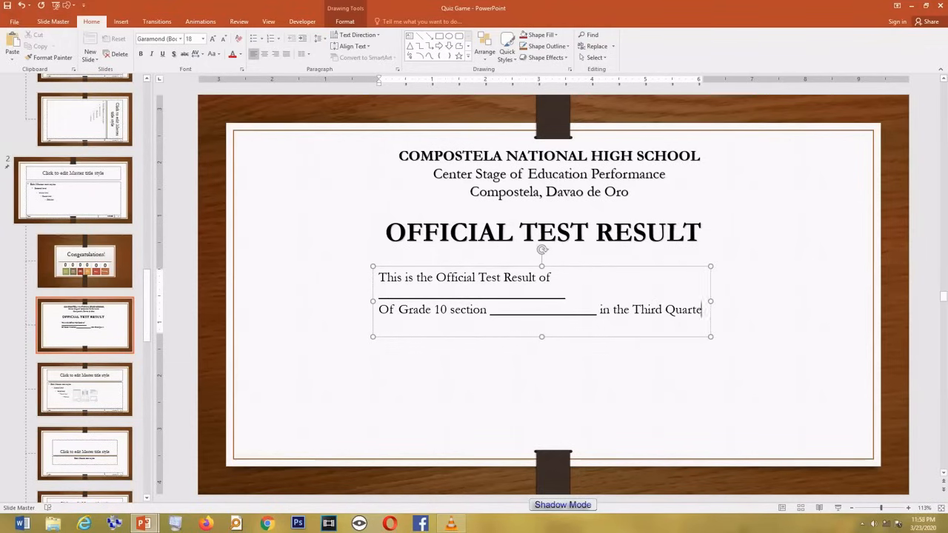
{"action": "type", "text": "r Examination in I.C.T. "}
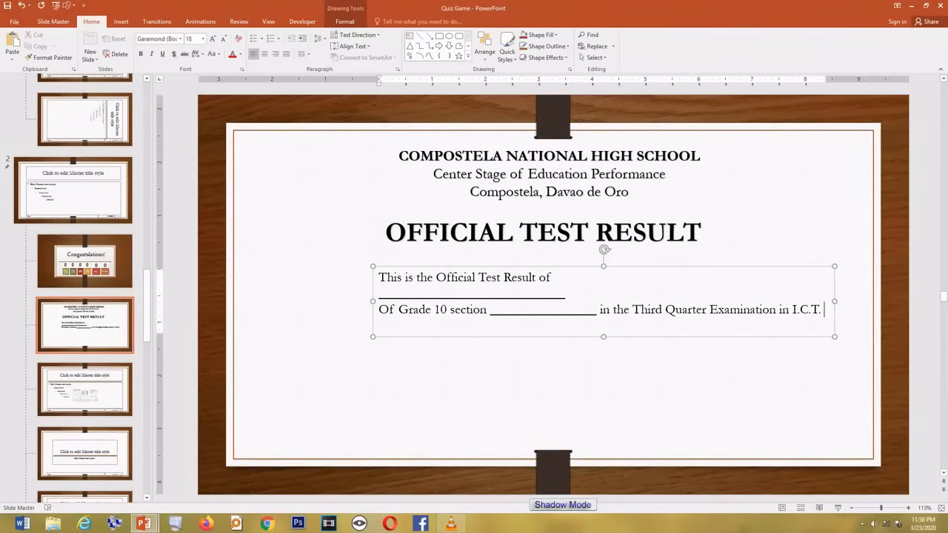
{"action": "type", "text": " With"}
{"action": "key", "text": "BackSpace"}
{"action": "key", "text": "BackSpace"}
{"action": "key", "text": "BackSpace"}
{"action": "key", "text": "BackSpace"}
{"action": "key", "text": "BackSpace"}
{"action": "type", "text": "with a "}
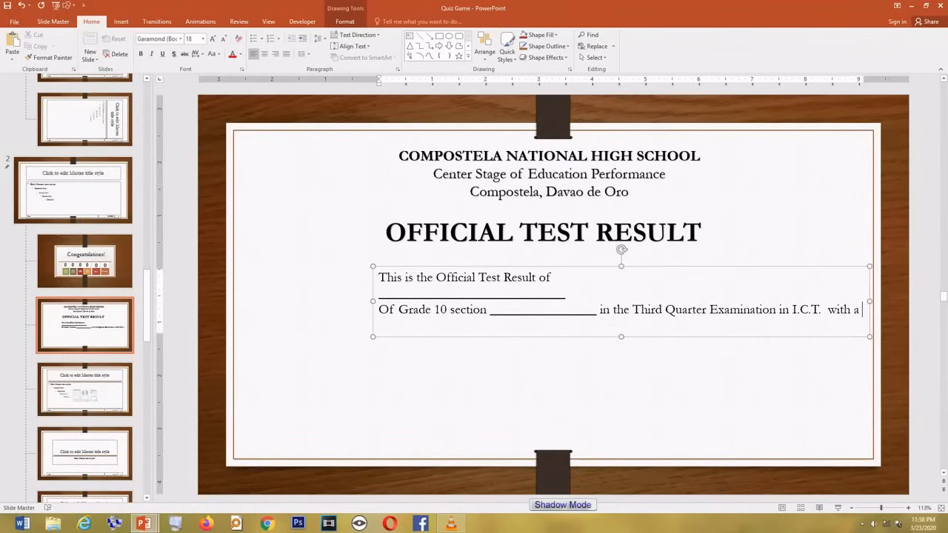
{"action": "type", "text": "final Score of _"}
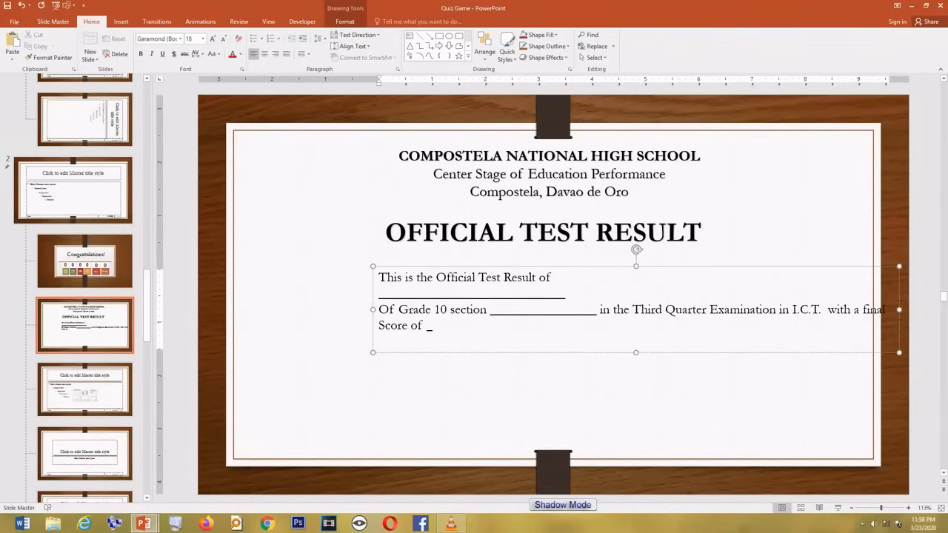
{"action": "type", "text": "______________"}
{"action": "type", "text": "."}
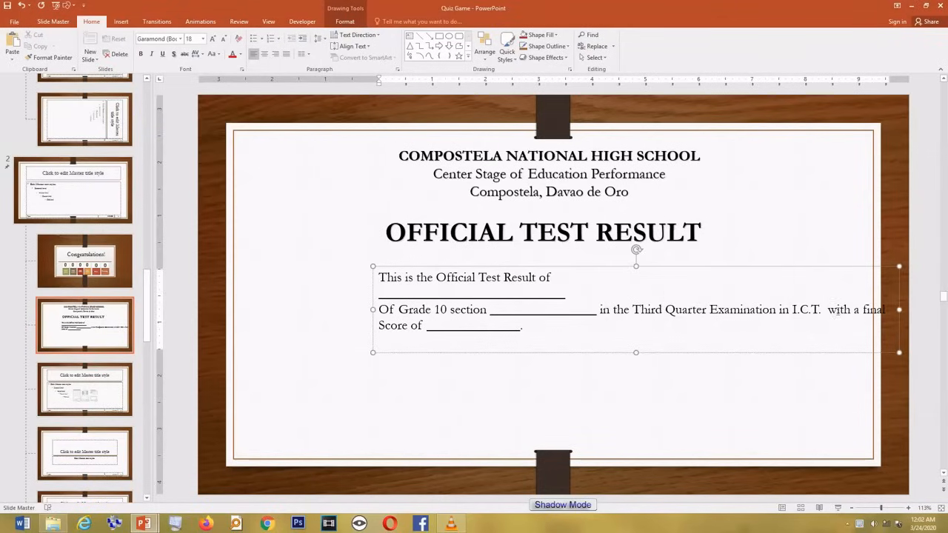
{"action": "type", "text": "o "}
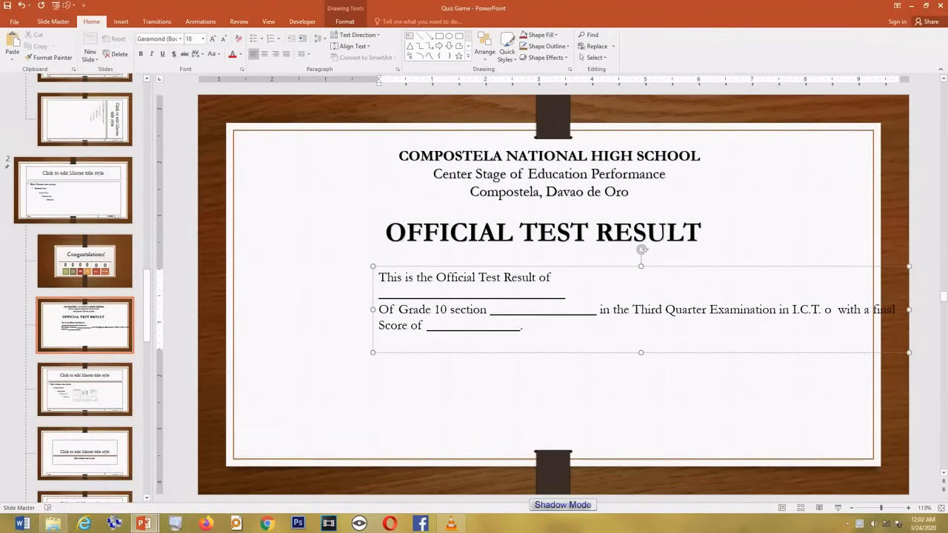
{"action": "type", "text": "n"}
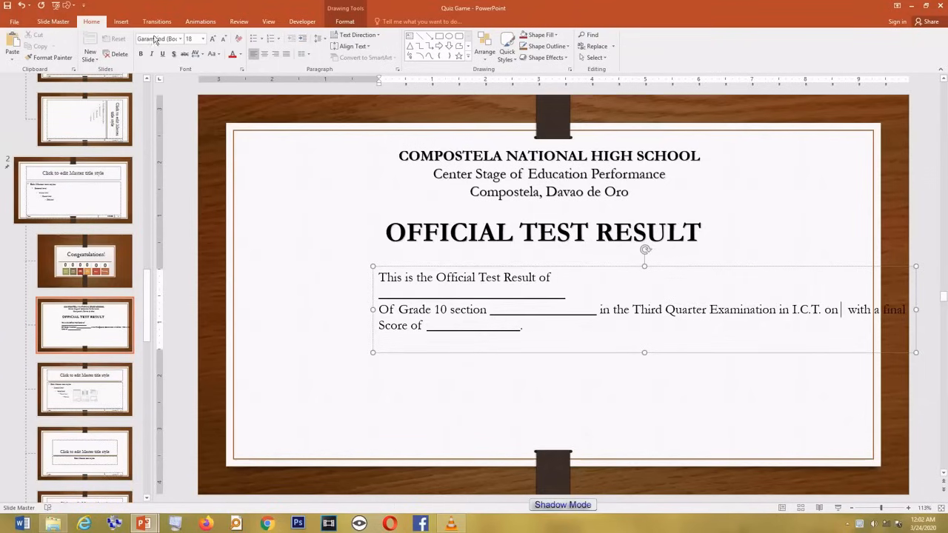
{"action": "left_click", "coordinate": [120, 22]}
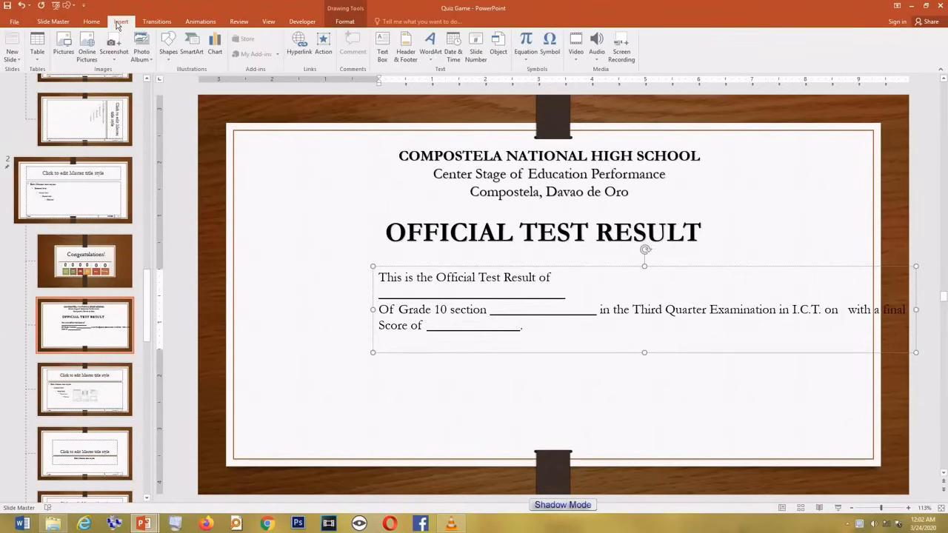
Step: Insert the long-format date Tuesday, March 24, 2020, set to update automatically, after 'on'
{"action": "left_click", "coordinate": [455, 52]}
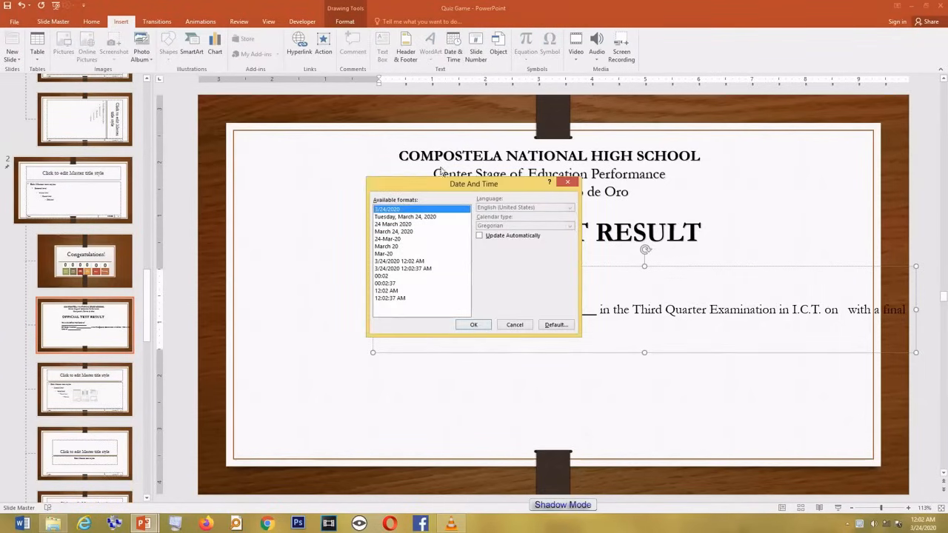
{"action": "left_click", "coordinate": [392, 219]}
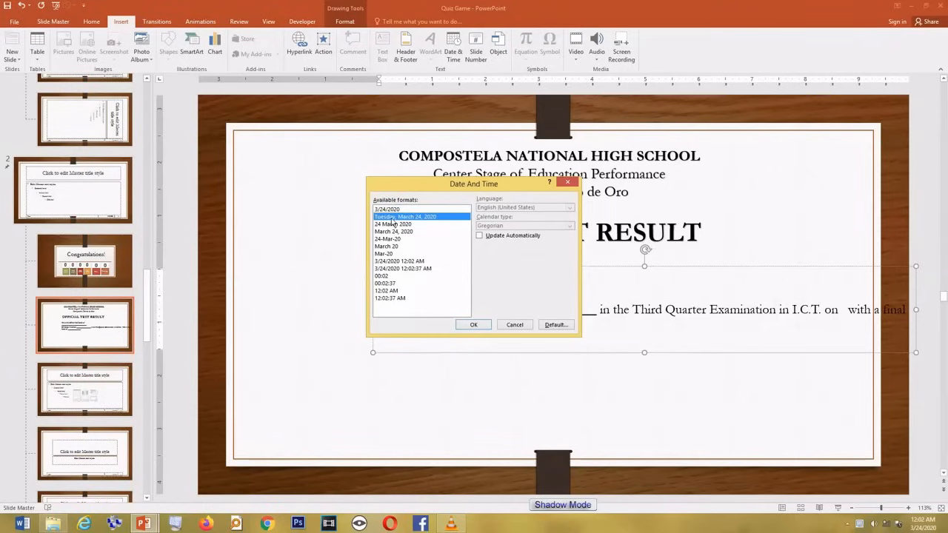
{"action": "left_click", "coordinate": [479, 236]}
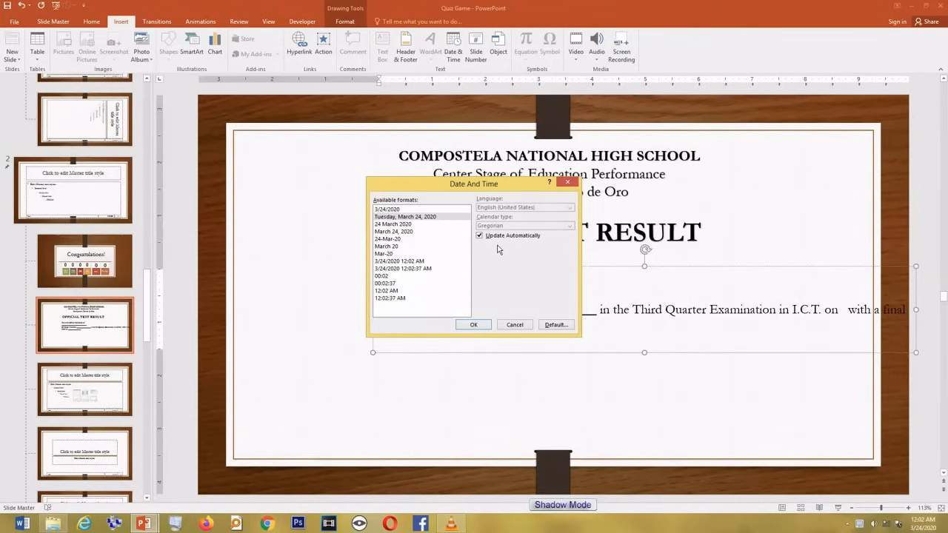
{"action": "left_click", "coordinate": [477, 326]}
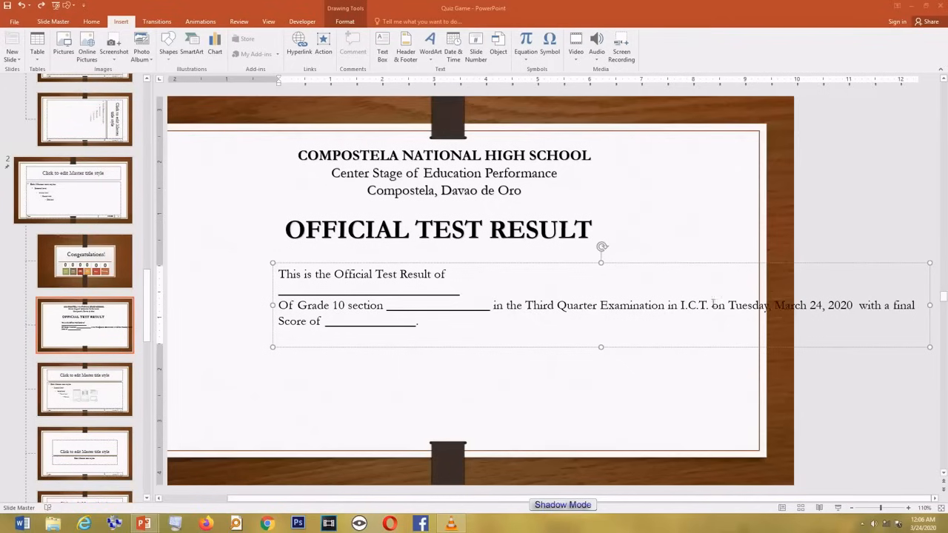
{"action": "left_click", "coordinate": [712, 305]}
Step: Add 'conducted' and 'at Compostela National High School', then centre the body text
{"action": "type", "text": "conducted"}
{"action": "key", "text": "Return"}
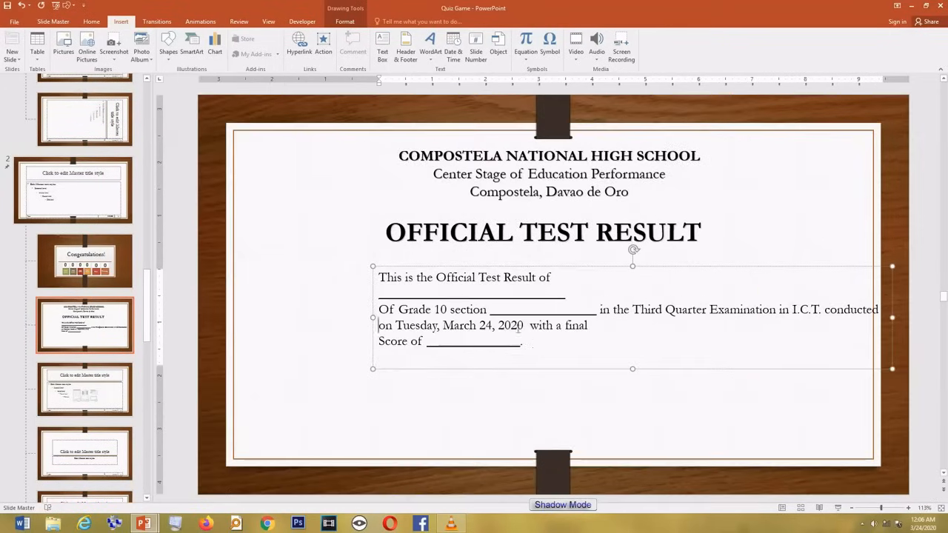
{"action": "left_click", "coordinate": [523, 326]}
{"action": "type", "text": "at Compostela National High School"}
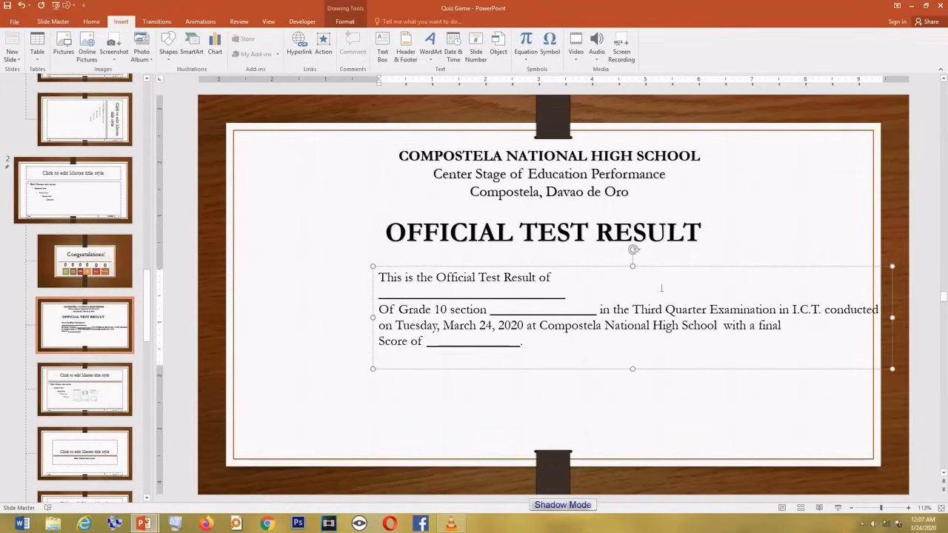
{"action": "left_click_drag", "start_coordinate": [600, 265], "coordinate": [530, 260]}
{"action": "left_click", "coordinate": [508, 279]}
{"action": "key", "text": "ctrl+a"}
{"action": "key", "text": "ctrl+e"}
Step: Change 'final' to 'total' and add a bold signature with the teacher's name above 'ICT Teacher'
{"action": "left_click", "coordinate": [667, 346]}
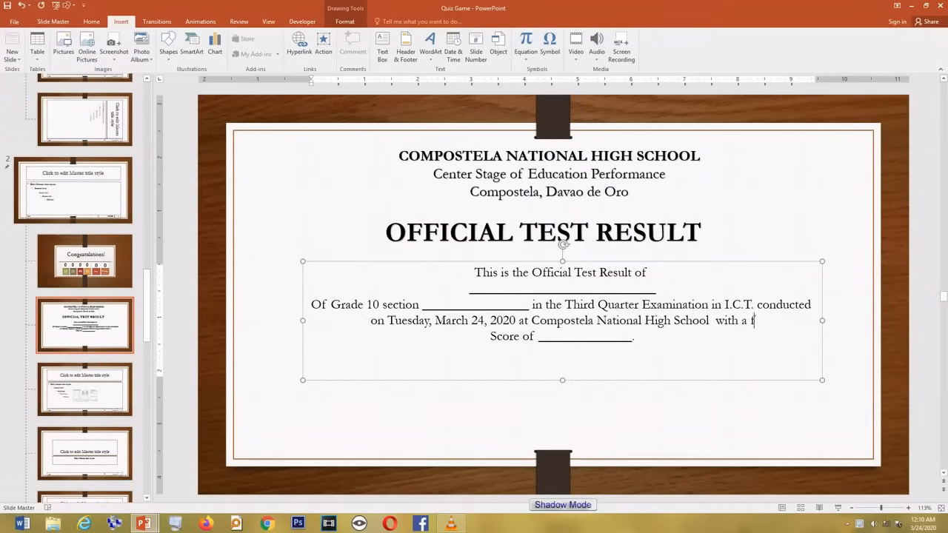
{"action": "type", "text": "total"}
{"action": "left_click", "coordinate": [498, 336]}
{"action": "key", "text": "BackSpace"}
{"action": "type", "text": "s"}
{"action": "left_click", "coordinate": [656, 339]}
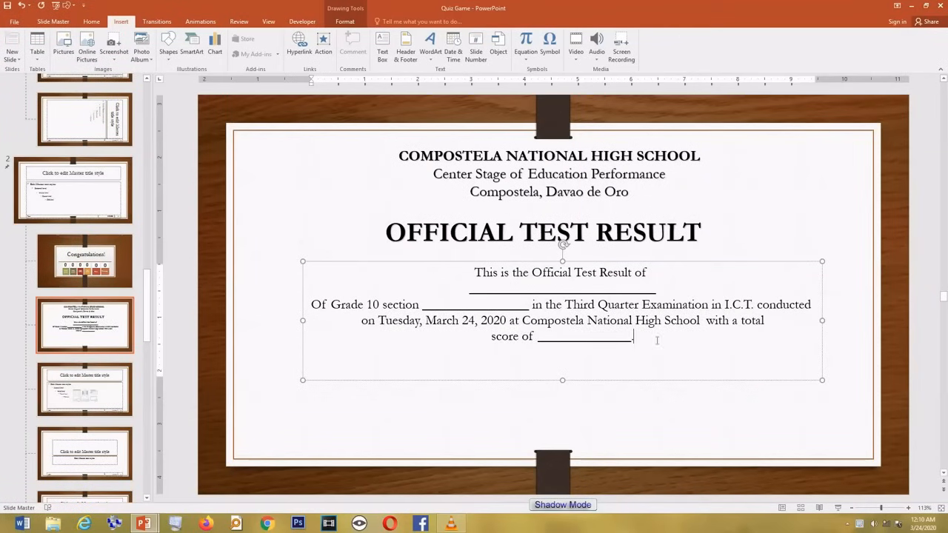
{"action": "key", "text": "Return"}
{"action": "key", "text": "Return"}
{"action": "key", "text": "Return"}
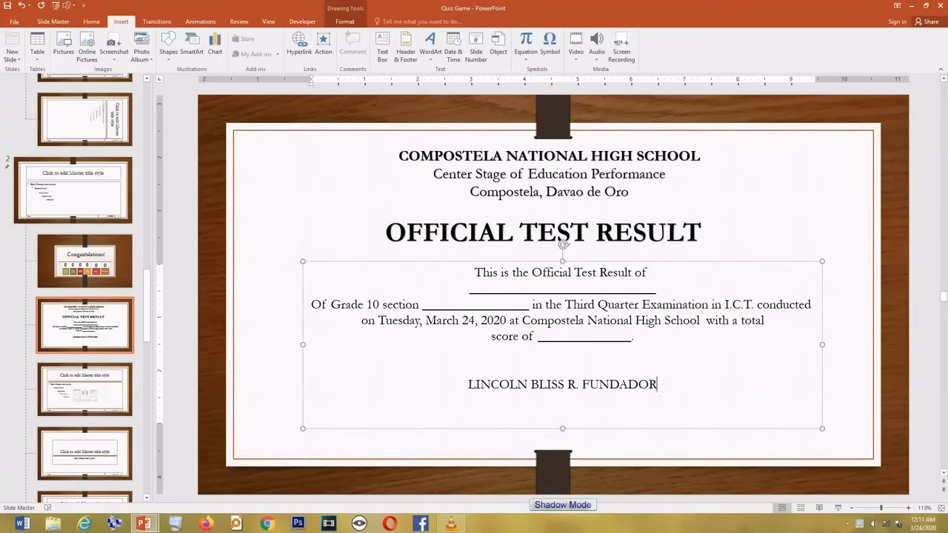
{"action": "key", "text": "Return"}
{"action": "type", "text": "ICT Teacher"}
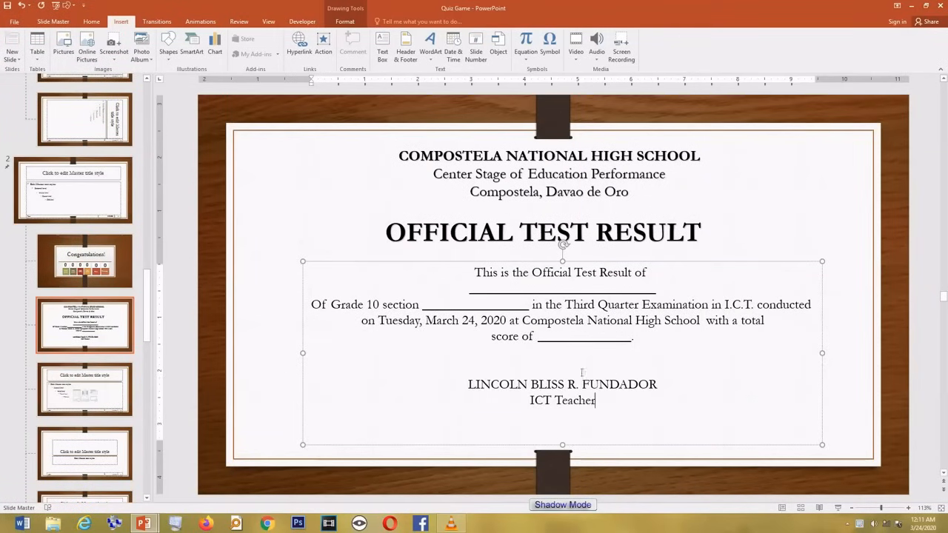
{"action": "left_click_drag", "start_coordinate": [661, 385], "coordinate": [468, 385]}
{"action": "key", "text": "ctrl+b"}
{"action": "left_click", "coordinate": [681, 393]}
Step: Set the certificate body text to 20 pt, lengthen the score blank, and lower the signature a line
{"action": "left_click_drag", "start_coordinate": [641, 340], "coordinate": [475, 272]}
{"action": "left_click", "coordinate": [92, 22]}
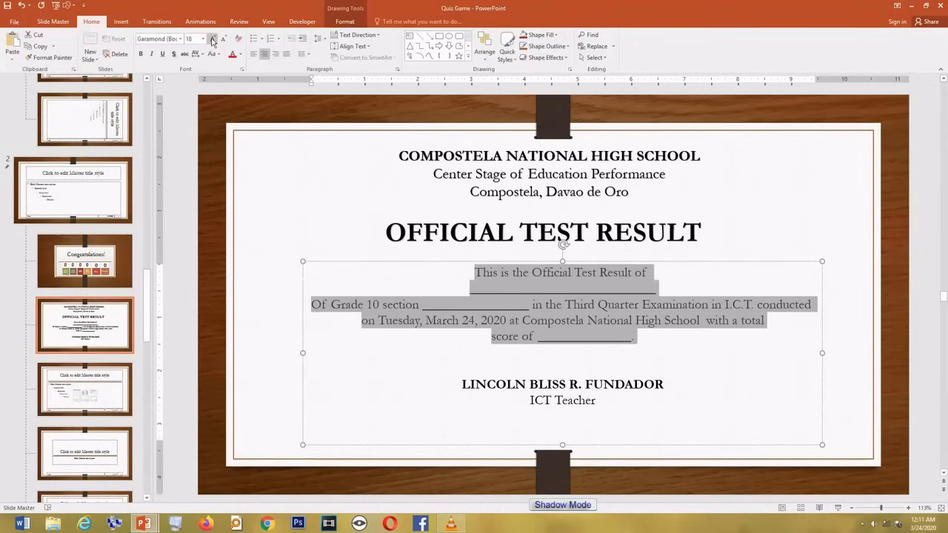
{"action": "left_click", "coordinate": [213, 38]}
{"action": "left_click", "coordinate": [212, 39]}
{"action": "left_click", "coordinate": [224, 39]}
{"action": "left_click", "coordinate": [549, 288]}
{"action": "type", "text": "_______________"}
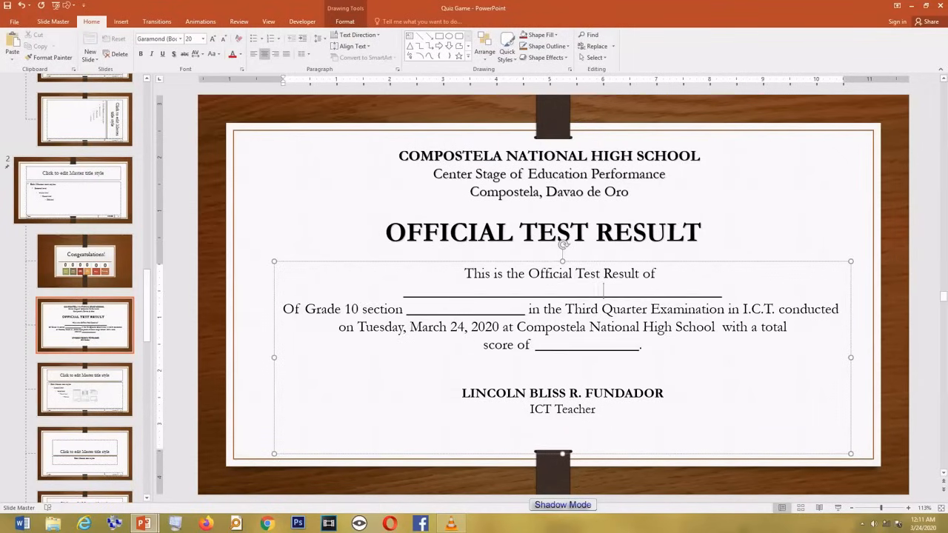
{"action": "left_click", "coordinate": [626, 347]}
{"action": "key", "text": "BackSpace"}
{"action": "key", "text": "BackSpace"}
{"action": "key", "text": "BackSpace"}
{"action": "key", "text": "BackSpace"}
{"action": "key", "text": "BackSpace"}
{"action": "key", "text": "BackSpace"}
{"action": "left_click", "coordinate": [629, 379]}
{"action": "key", "text": "Return"}
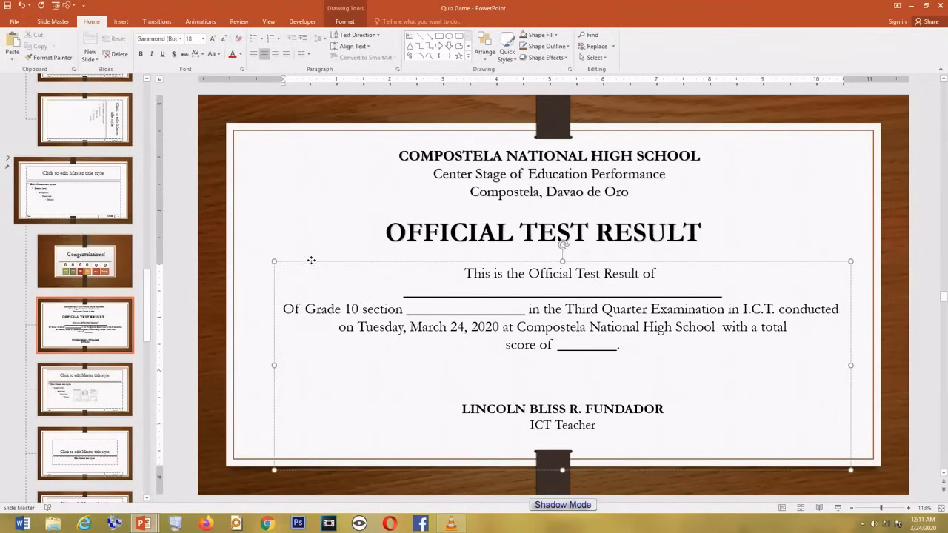
Step: Align the three text boxes to the horizontal centre of the layout
{"action": "left_click_drag", "start_coordinate": [311, 261], "coordinate": [302, 261]}
{"action": "left_click", "coordinate": [364, 181]}
{"action": "key", "text": "ctrl+a"}
{"action": "left_click", "coordinate": [348, 22]}
{"action": "left_click", "coordinate": [656, 60]}
{"action": "left_click", "coordinate": [635, 60]}
{"action": "left_click", "coordinate": [648, 83]}
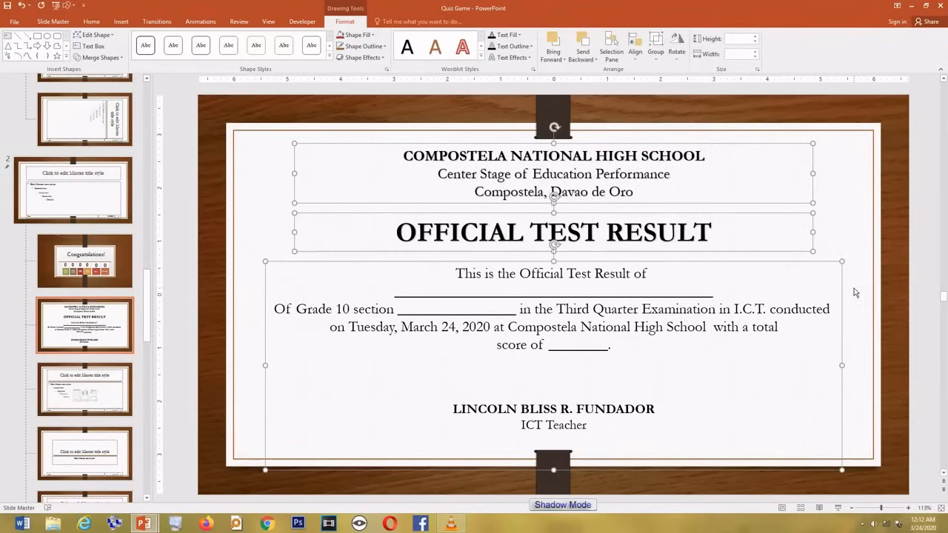
{"action": "left_click", "coordinate": [854, 292]}
{"action": "left_click", "coordinate": [685, 237]}
{"action": "left_click", "coordinate": [796, 343]}
{"action": "left_click", "coordinate": [852, 309]}
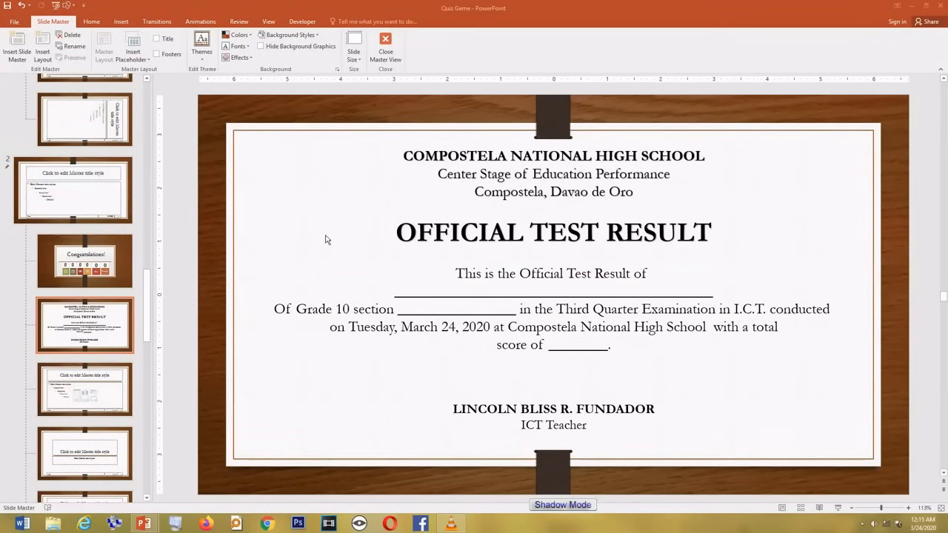
{"action": "key", "text": "ctrl+v"}
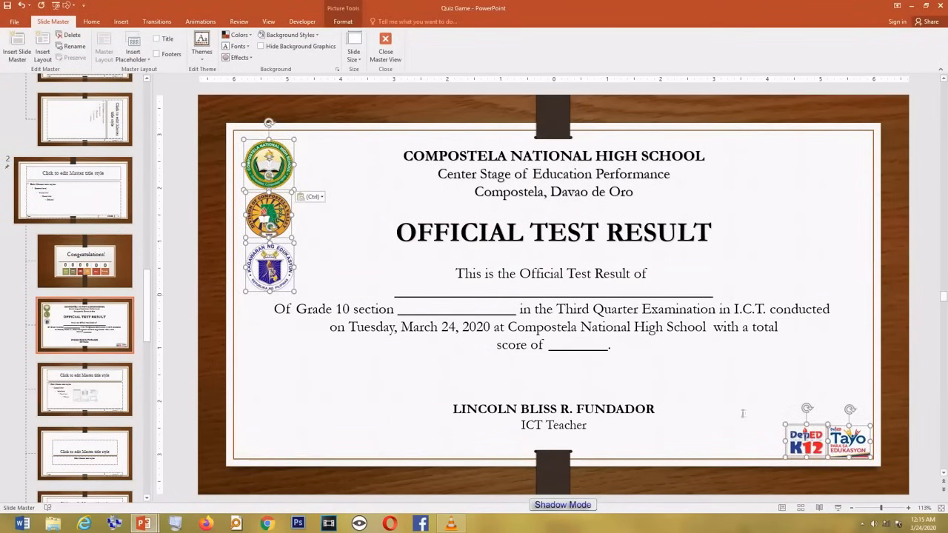
{"action": "left_click", "coordinate": [746, 411]}
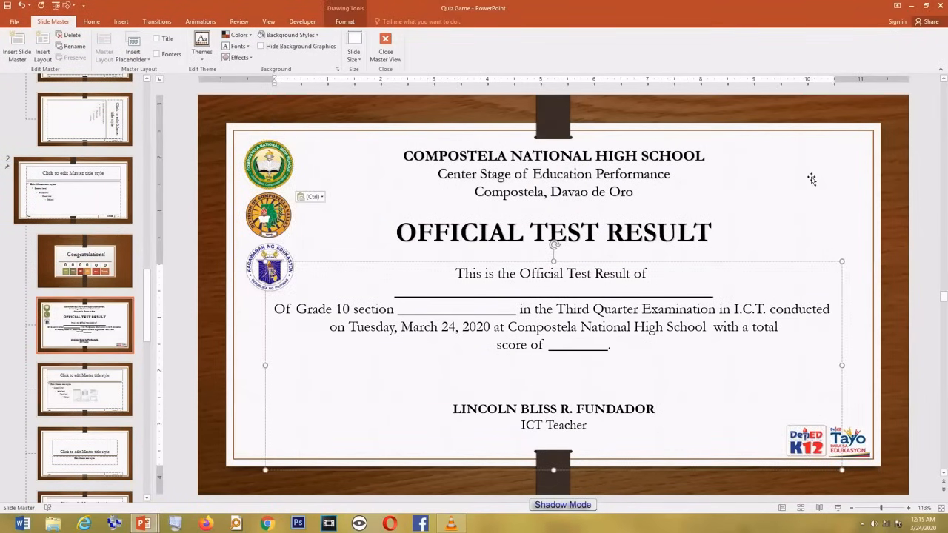
{"action": "left_click", "coordinate": [811, 179]}
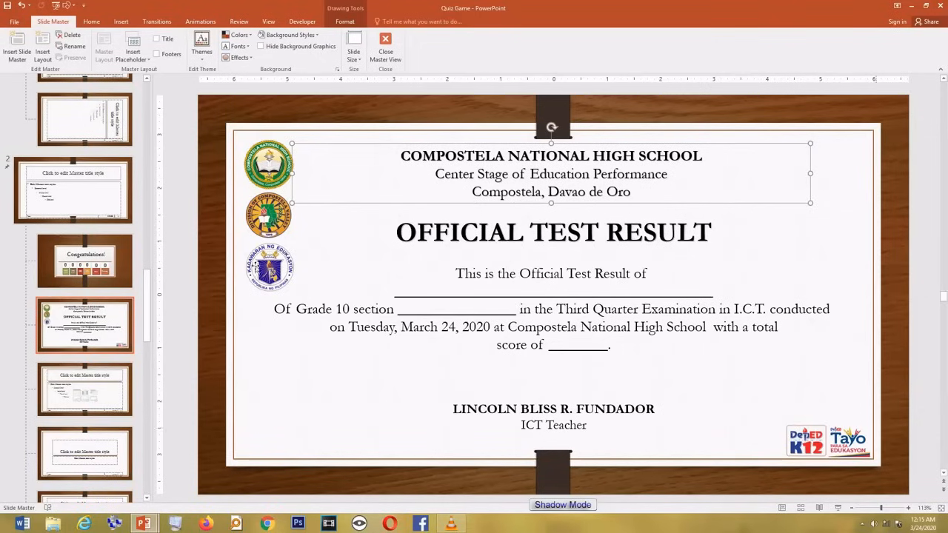
{"action": "left_click", "coordinate": [252, 357]}
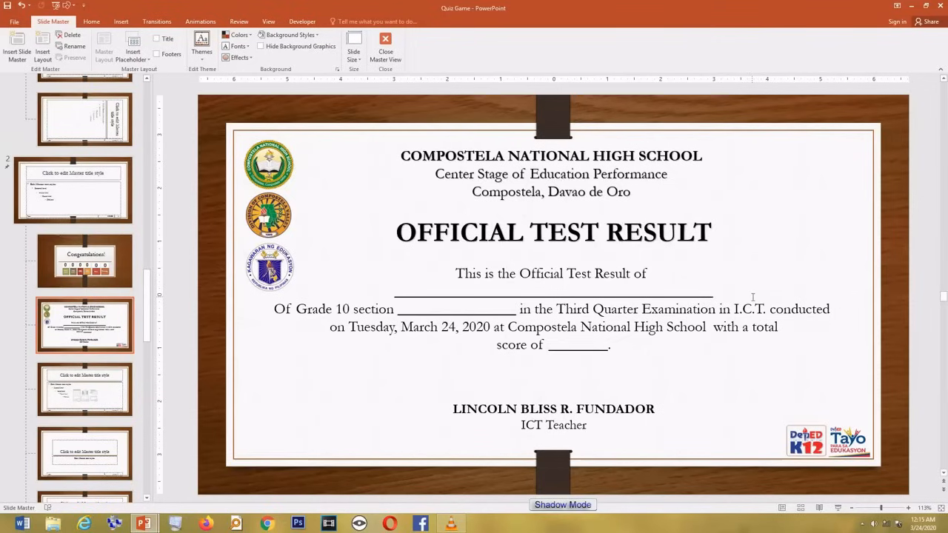
Step: Draw a rectangle over the certificate's name blank
{"action": "left_click", "coordinate": [121, 21]}
{"action": "left_click", "coordinate": [172, 59]}
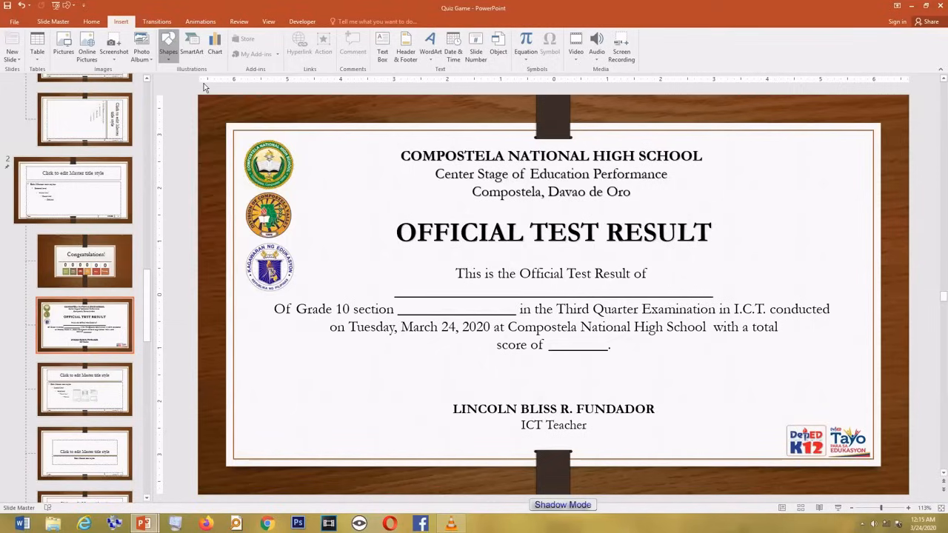
{"action": "left_click", "coordinate": [195, 80]}
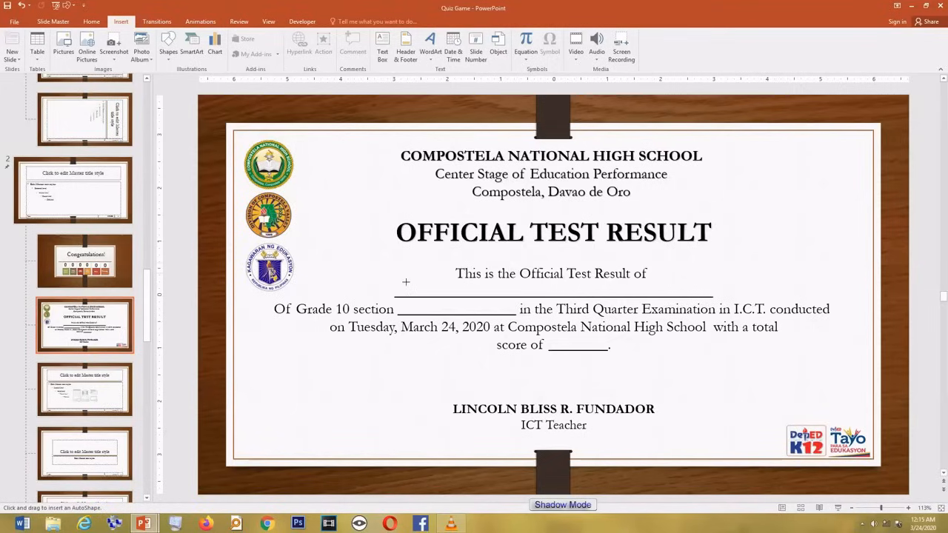
{"action": "mouse_move", "coordinate": [395, 278]}
{"action": "left_mouse_down"}
{"action": "mouse_move", "coordinate": [513, 295]}
{"action": "mouse_move", "coordinate": [712, 295]}
{"action": "left_mouse_up"}
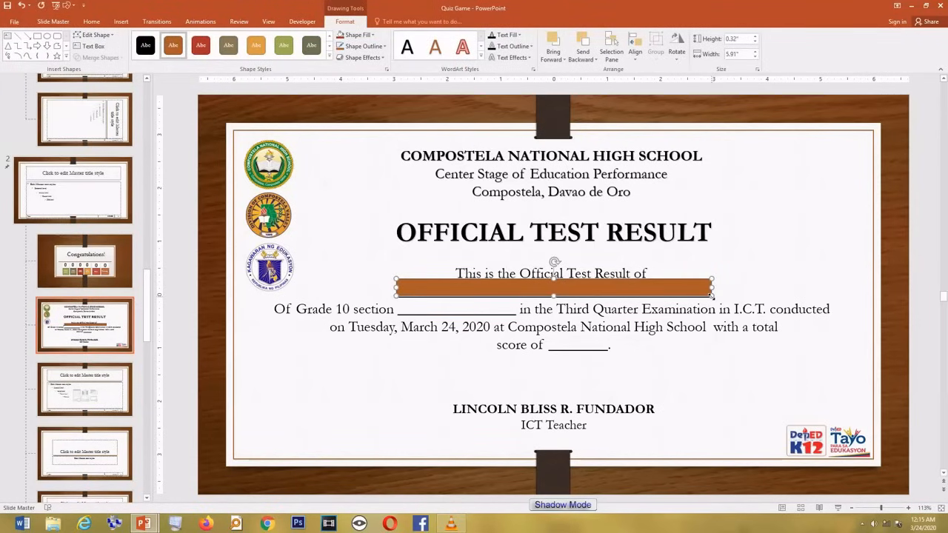
Step: Put the word NAME inside the rectangle in the plain black WordArt style
{"action": "right_click", "coordinate": [548, 286]}
{"action": "left_click", "coordinate": [579, 342]}
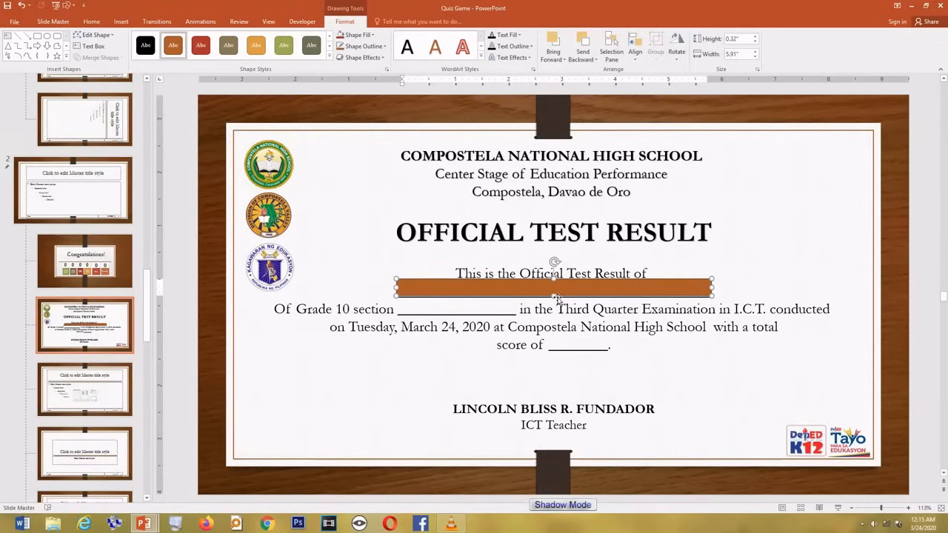
{"action": "type", "text": "NAME"}
{"action": "double_click", "coordinate": [554, 286]}
{"action": "left_click", "coordinate": [406, 47]}
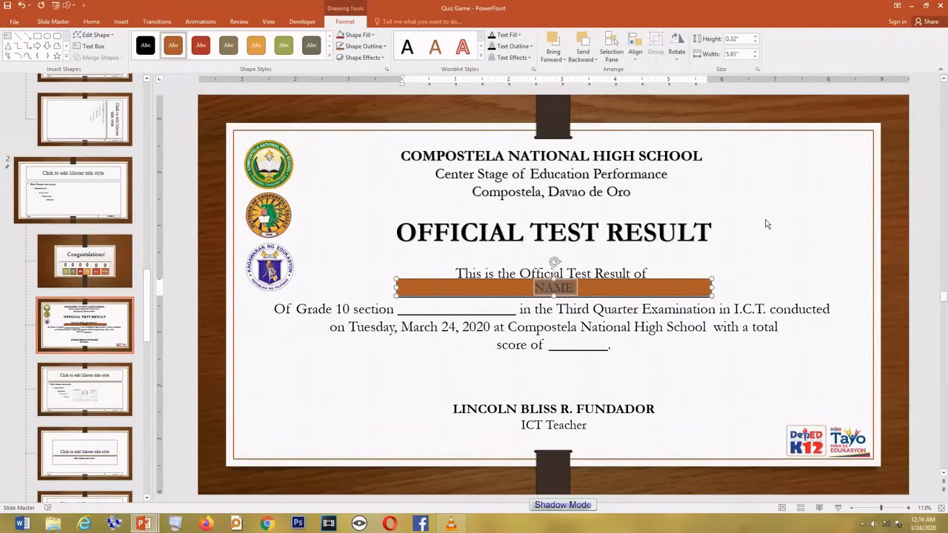
{"action": "left_click", "coordinate": [754, 227]}
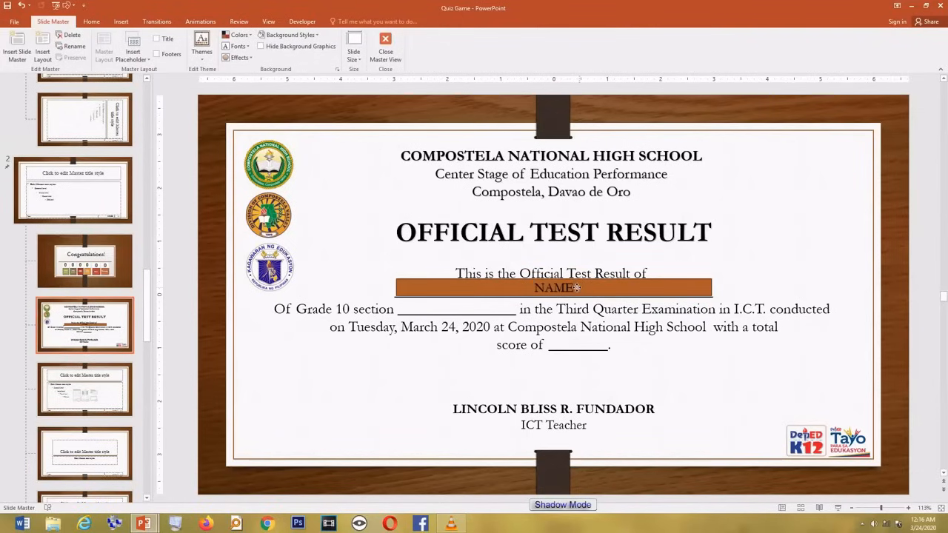
{"action": "left_click", "coordinate": [588, 294]}
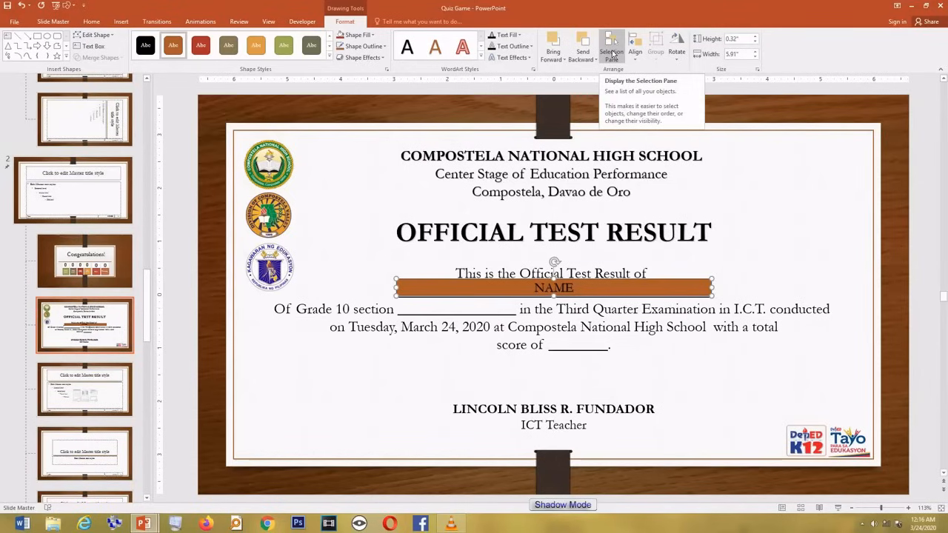
Step: In the Selection Pane, rename Rectangle 16 to CName
{"action": "left_click", "coordinate": [611, 54]}
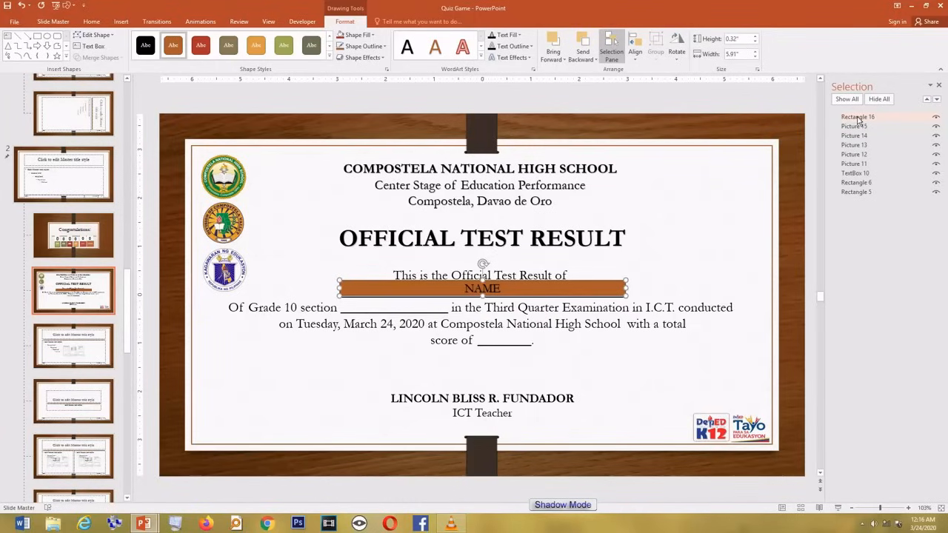
{"action": "left_click", "coordinate": [857, 117]}
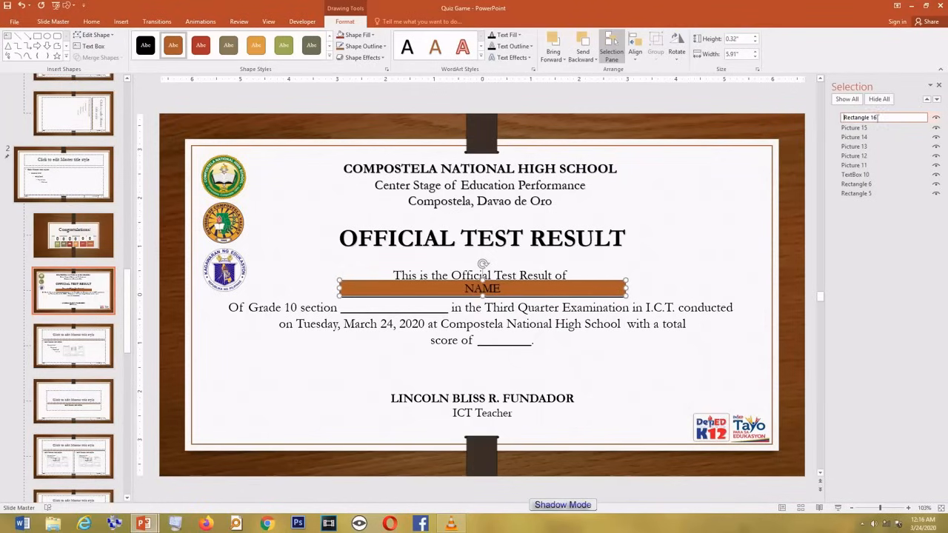
{"action": "left_click_drag", "start_coordinate": [877, 118], "coordinate": [842, 118]}
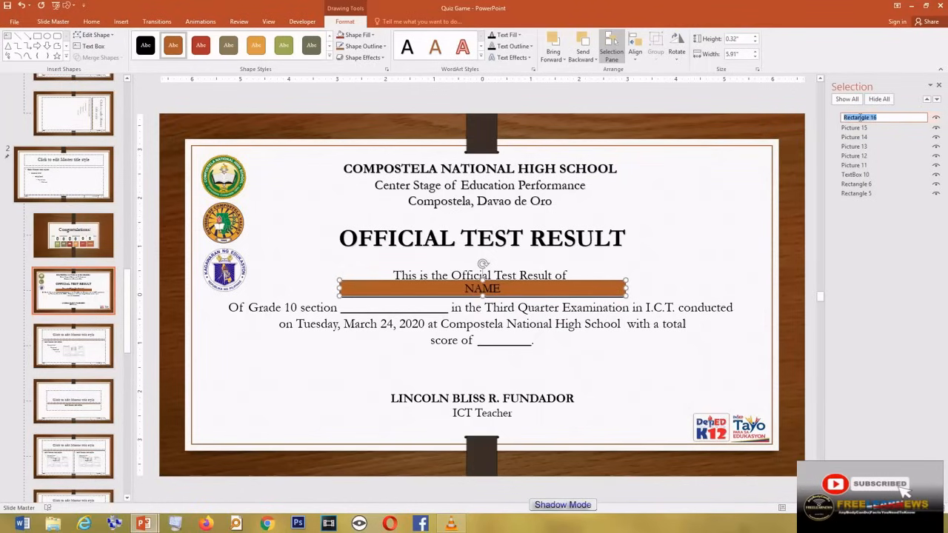
{"action": "type", "text": "C"}
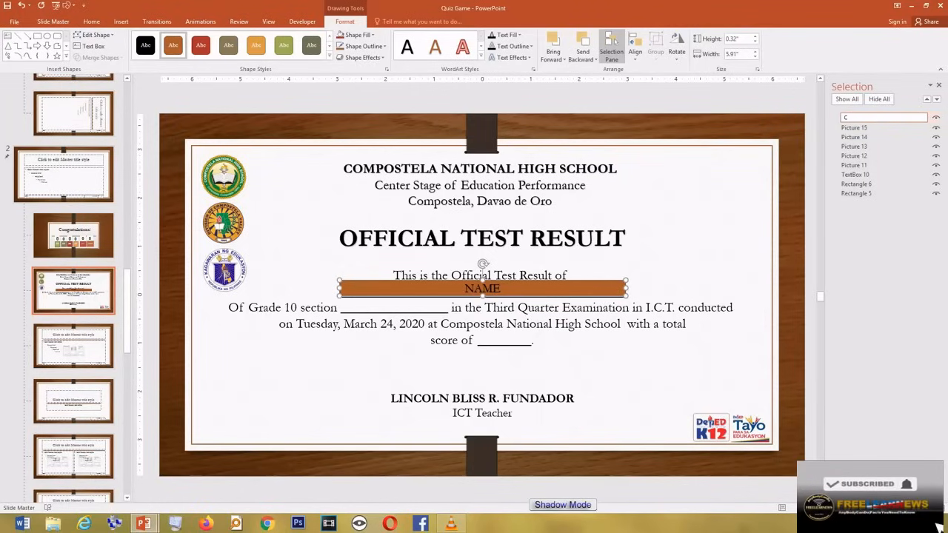
{"action": "type", "text": "Name"}
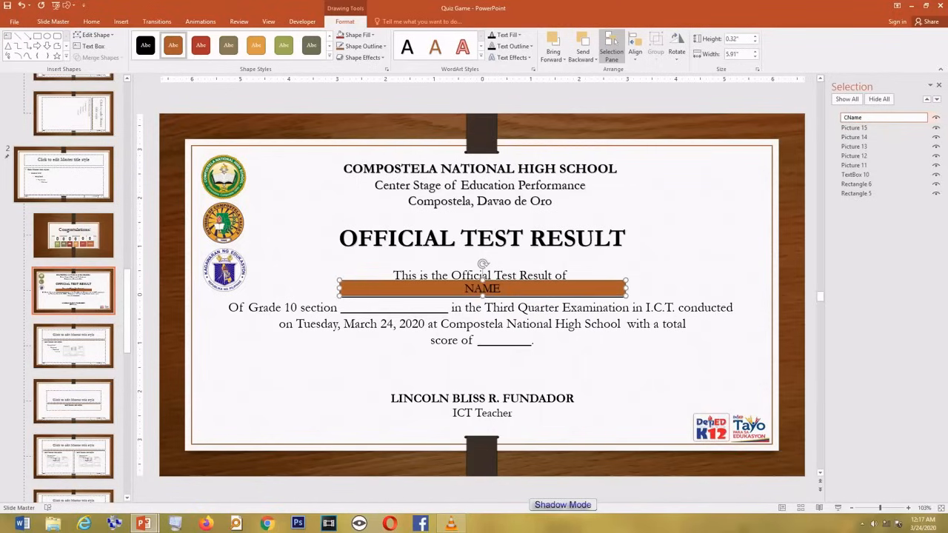
{"action": "left_click", "coordinate": [696, 215]}
{"action": "left_click", "coordinate": [566, 282]}
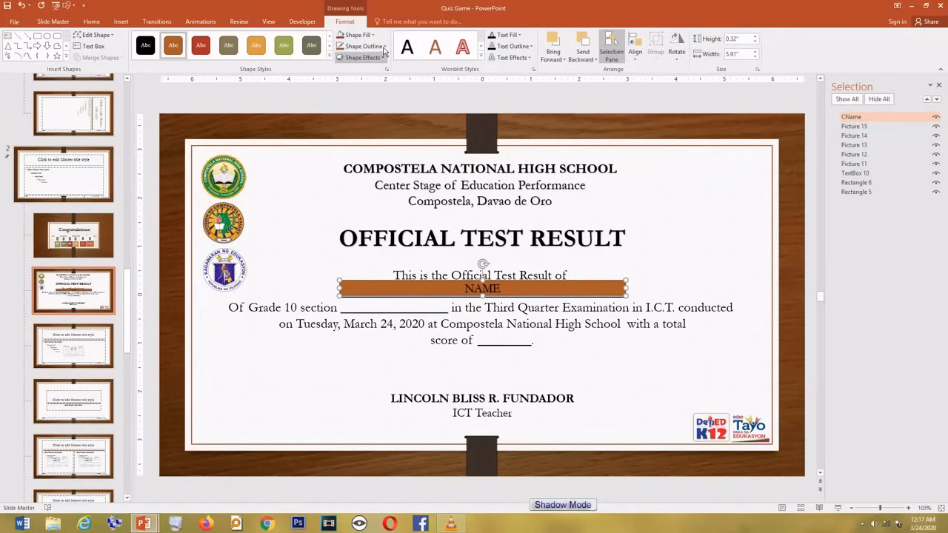
Step: Give the CName box No Outline and No Fill, and nudge it onto the name line
{"action": "left_click", "coordinate": [384, 49]}
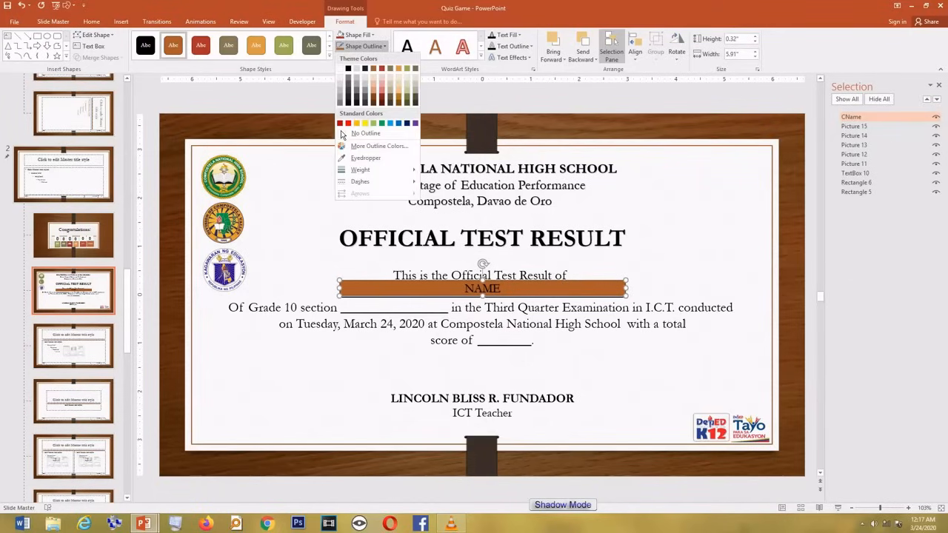
{"action": "left_click", "coordinate": [342, 134]}
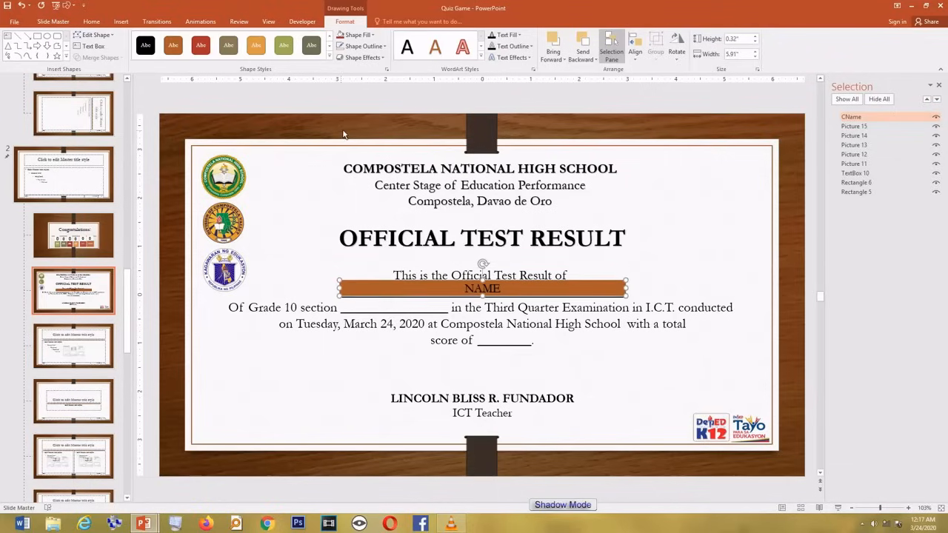
{"action": "left_click", "coordinate": [373, 35]}
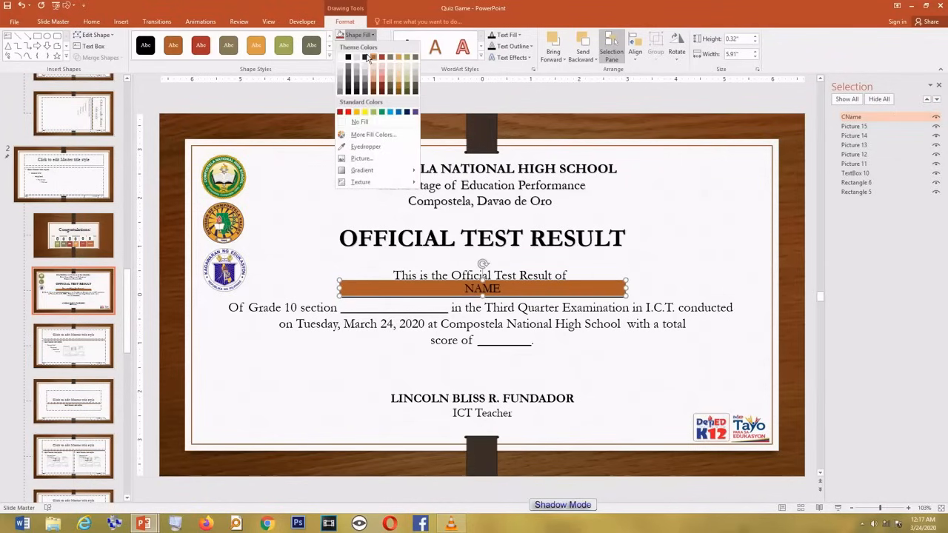
{"action": "left_click", "coordinate": [344, 123]}
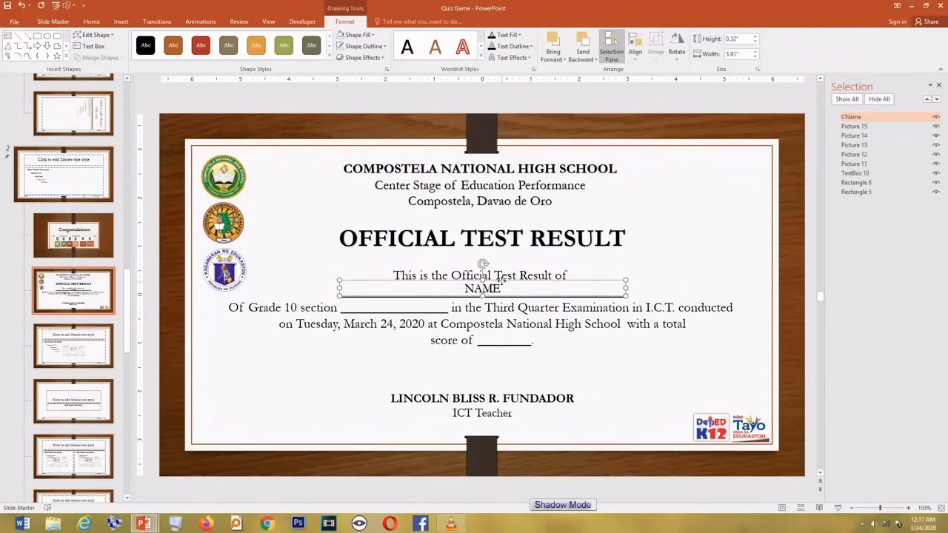
{"action": "left_click_drag", "start_coordinate": [500, 280], "coordinate": [502, 286]}
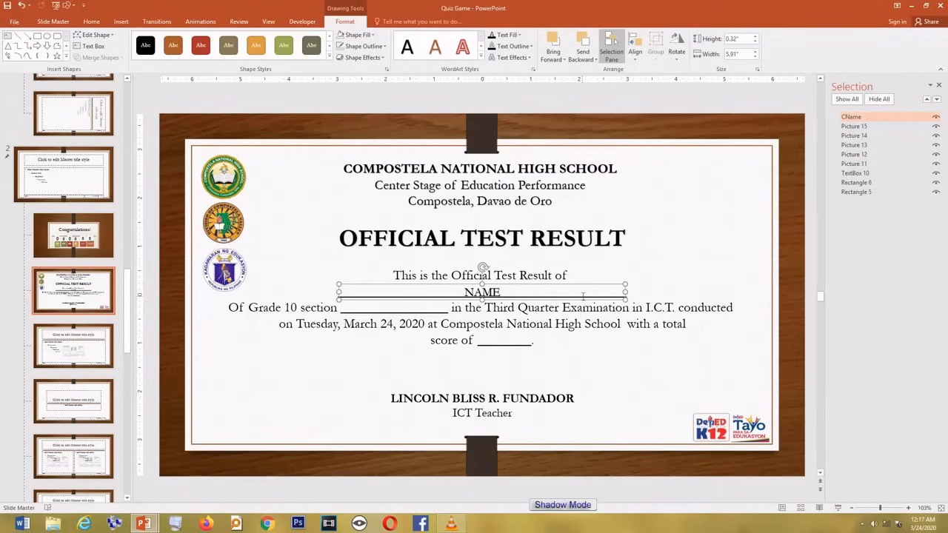
{"action": "key", "text": "ctrl+Up"}
{"action": "key", "text": "ctrl+Up"}
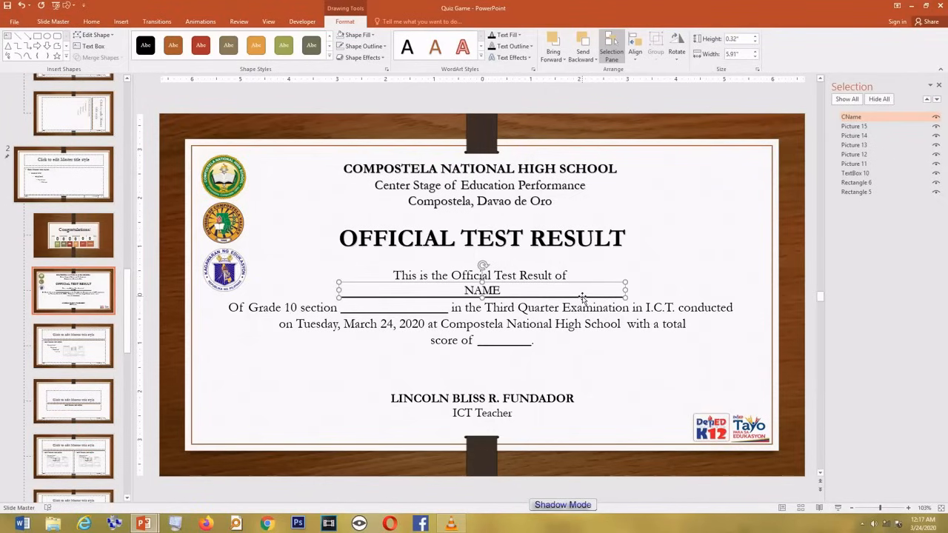
{"action": "left_click", "coordinate": [495, 290]}
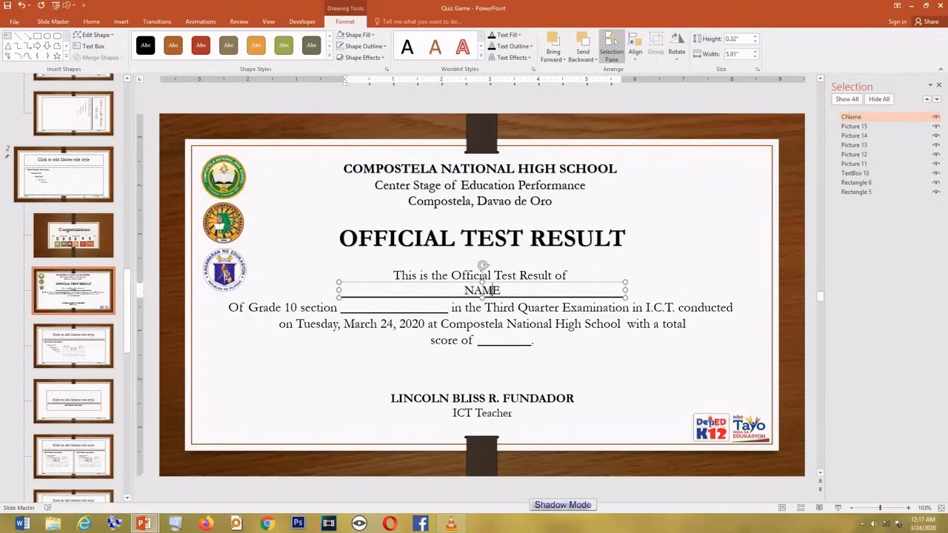
Step: Make the NAME text bold at size 20
{"action": "double_click", "coordinate": [491, 290]}
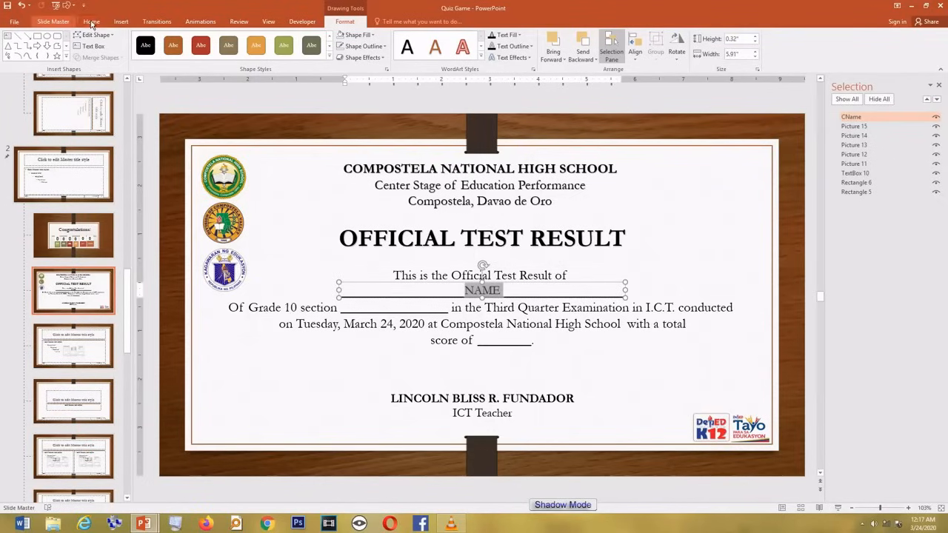
{"action": "left_click", "coordinate": [91, 21]}
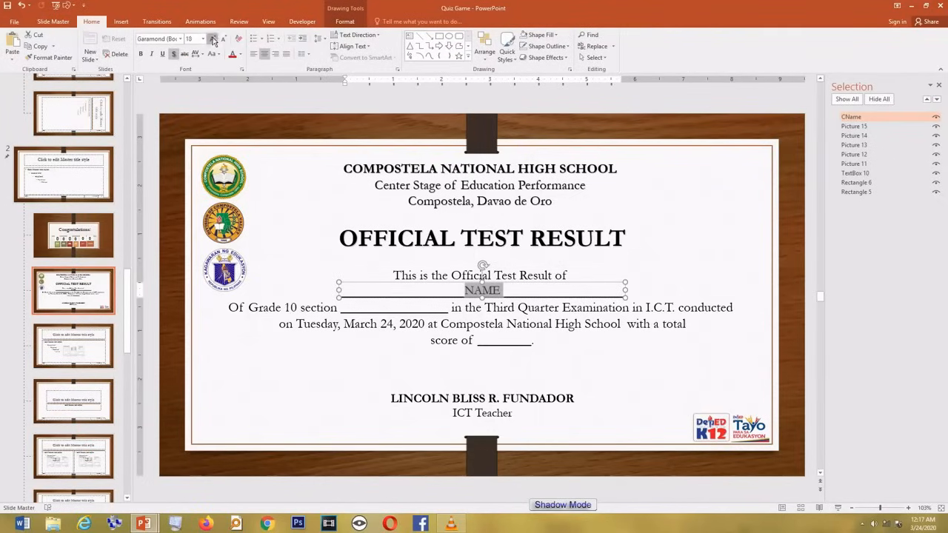
{"action": "left_click", "coordinate": [213, 39]}
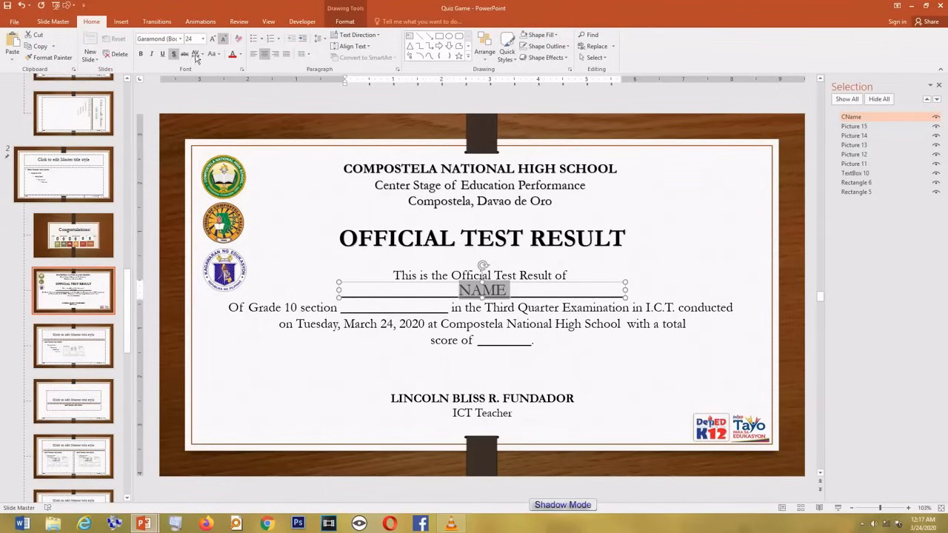
{"action": "left_click", "coordinate": [140, 55]}
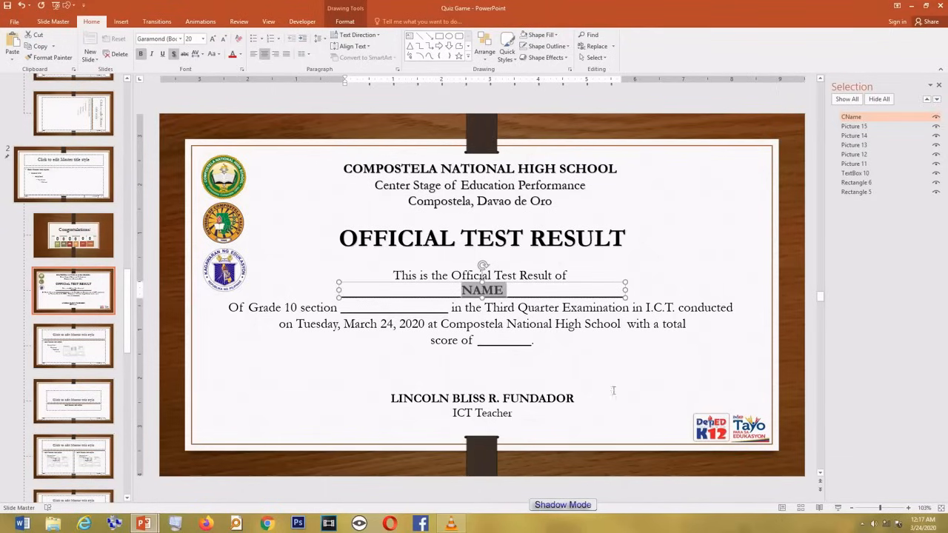
{"action": "left_click", "coordinate": [664, 266]}
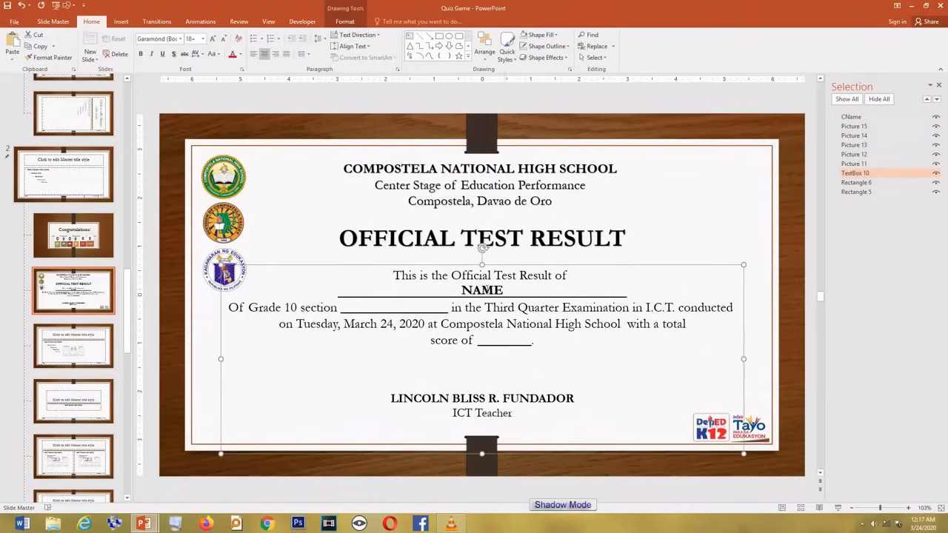
{"action": "left_click", "coordinate": [494, 286]}
{"action": "key", "text": "Escape"}
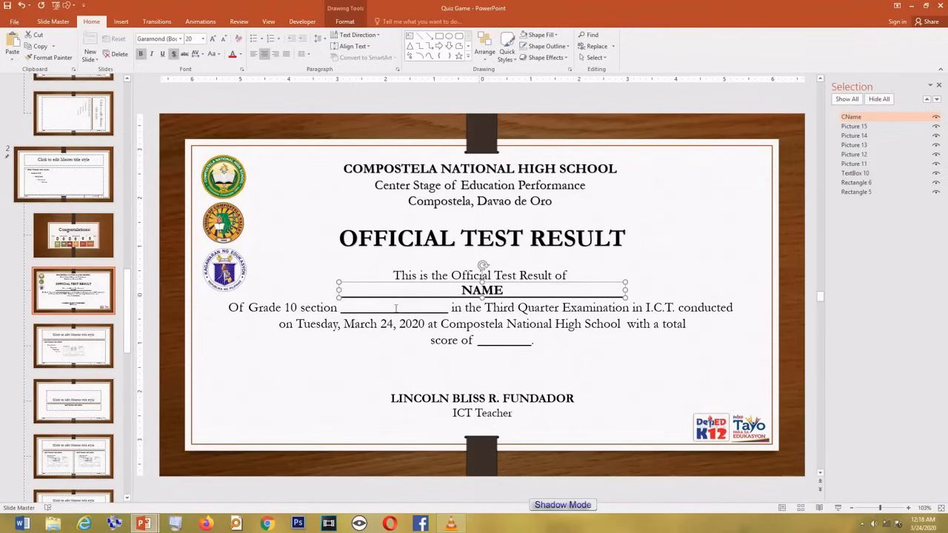
Step: Paste a copy of the NAME box and line it up on the Grade 10 section blank
{"action": "left_click", "coordinate": [395, 308]}
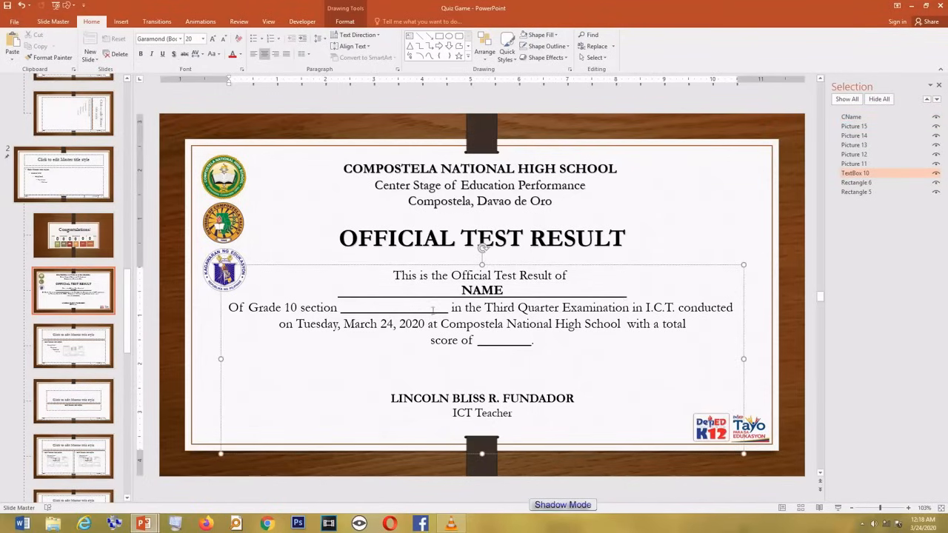
{"action": "key", "text": "ctrl+v"}
{"action": "left_click_drag", "start_coordinate": [442, 307], "coordinate": [349, 314]}
{"action": "left_click_drag", "start_coordinate": [542, 307], "coordinate": [402, 314]}
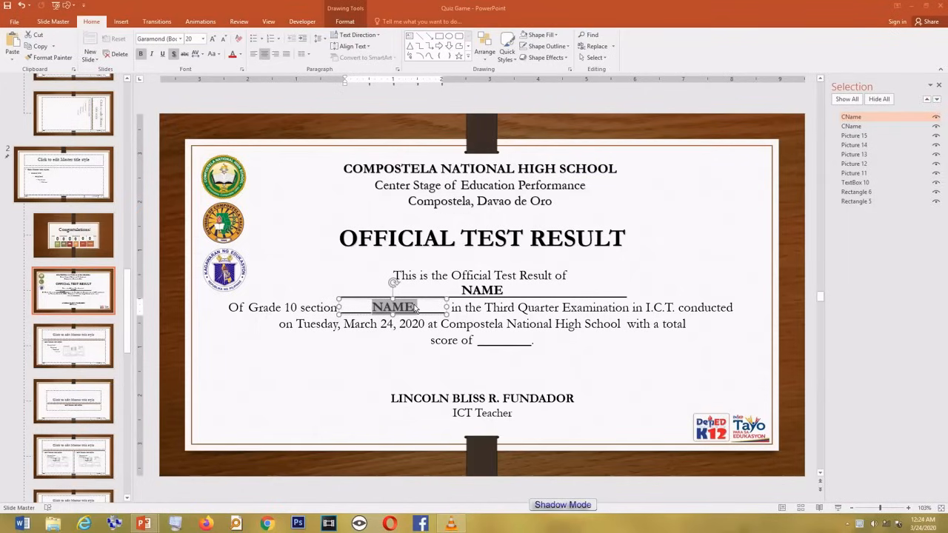
Step: Change the copied box's text from NAME to Section
{"action": "left_click", "coordinate": [416, 307]}
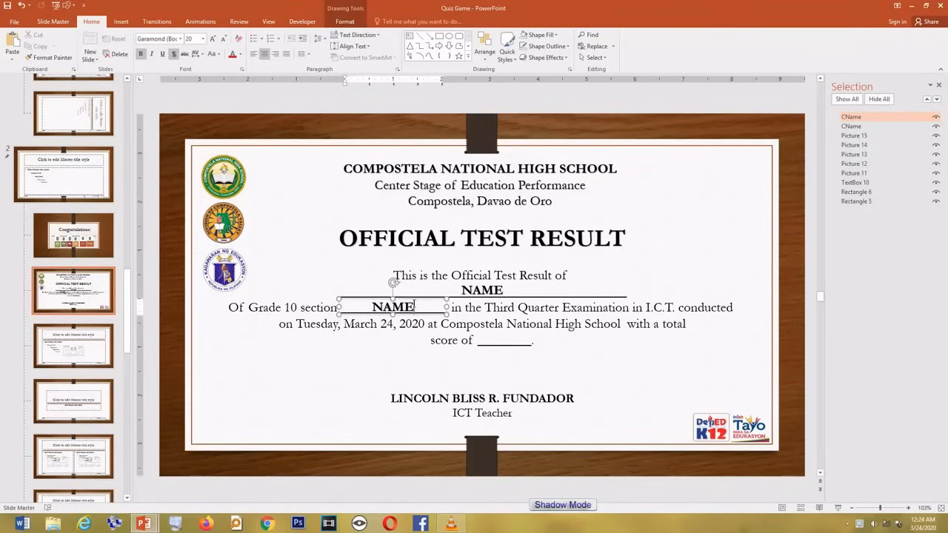
{"action": "double_click", "coordinate": [416, 308]}
{"action": "type", "text": "Section"}
{"action": "left_click_drag", "start_coordinate": [416, 308], "coordinate": [376, 308]}
{"action": "left_click", "coordinate": [416, 307]}
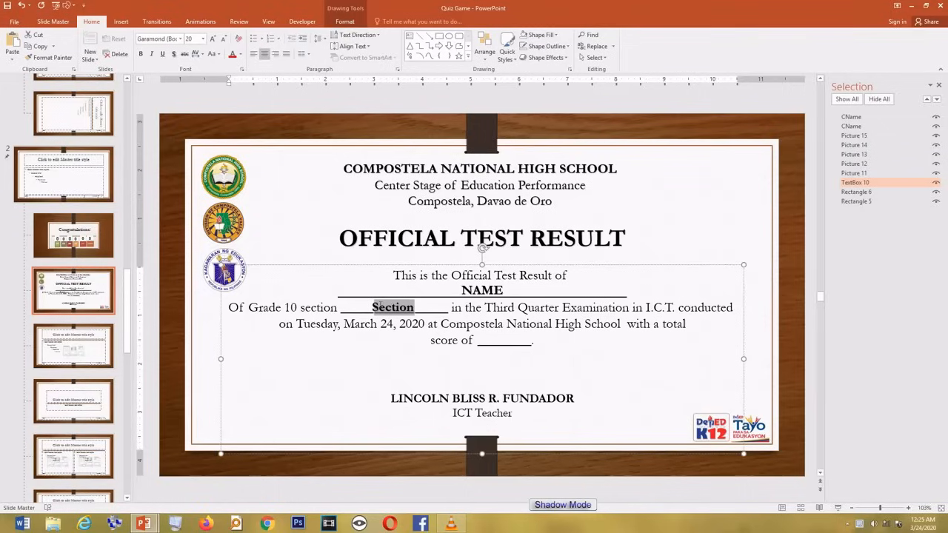
{"action": "left_click", "coordinate": [435, 308]}
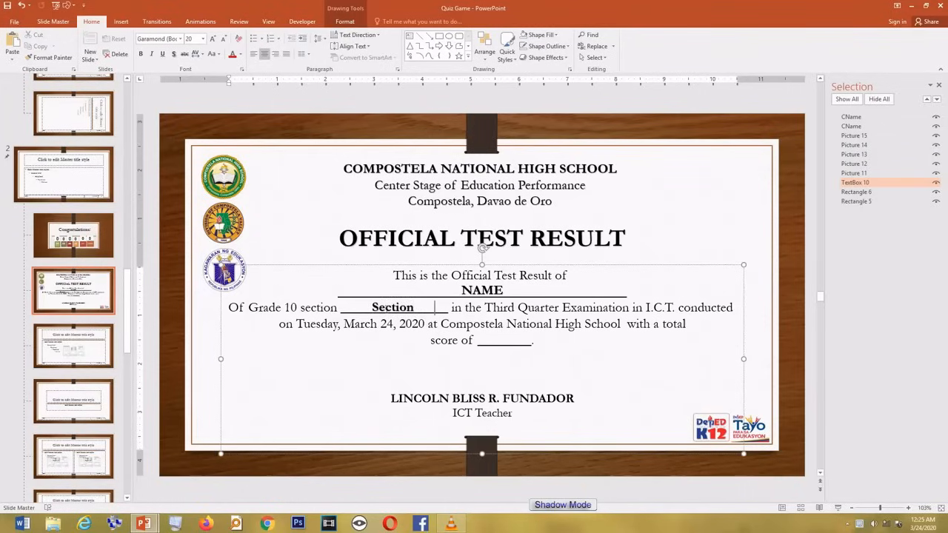
{"action": "left_click", "coordinate": [394, 299]}
{"action": "left_click", "coordinate": [397, 299]}
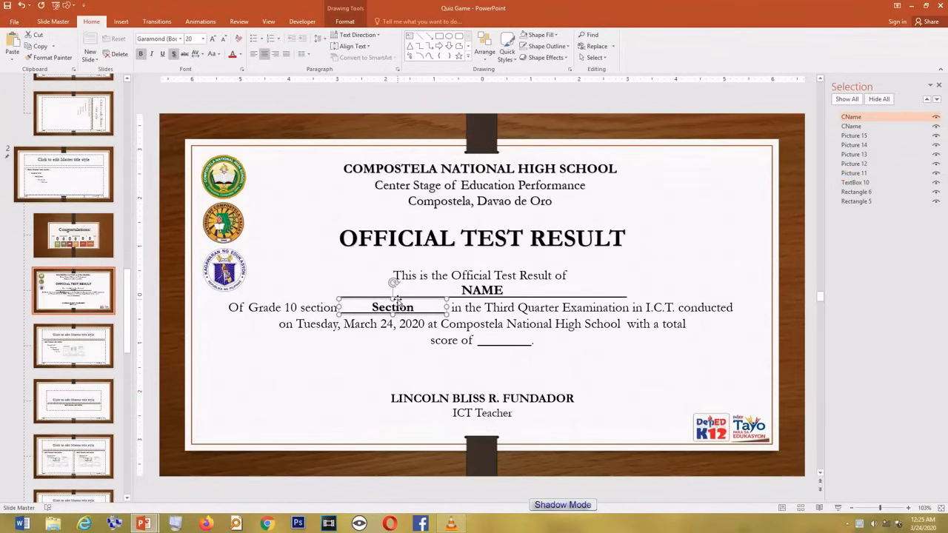
Step: Rename the Section box's object to CSection in the Selection Pane
{"action": "double_click", "coordinate": [855, 119]}
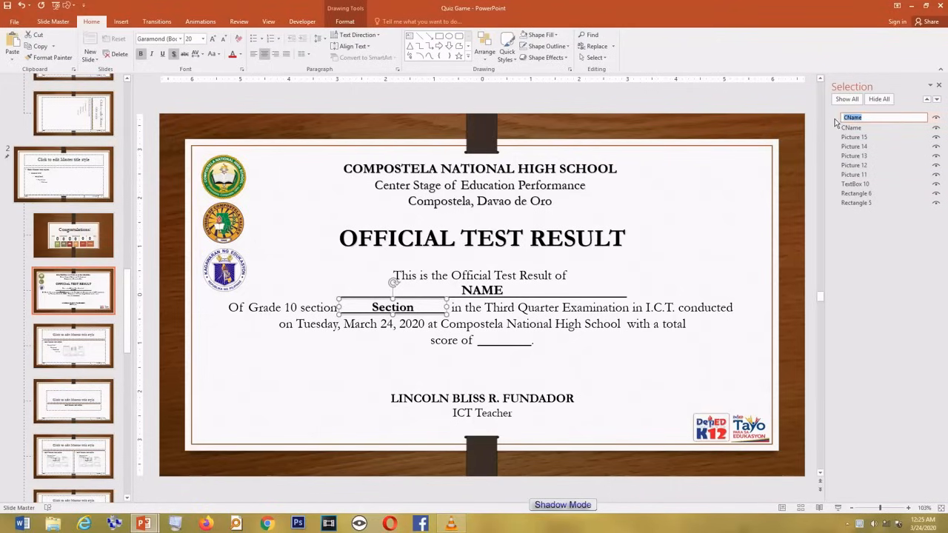
{"action": "type", "text": "_____"}
{"action": "left_click", "coordinate": [490, 308]}
{"action": "left_click", "coordinate": [402, 308]}
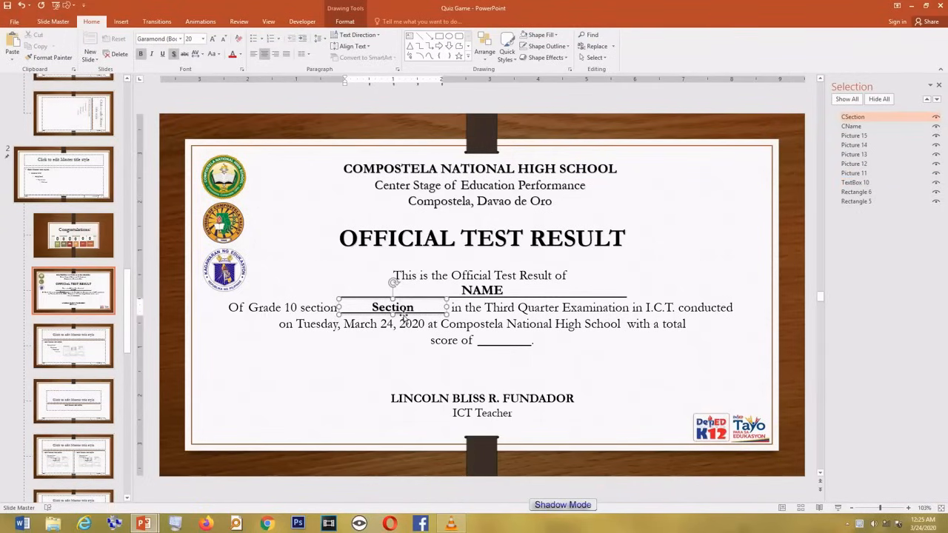
{"action": "left_click", "coordinate": [402, 315]}
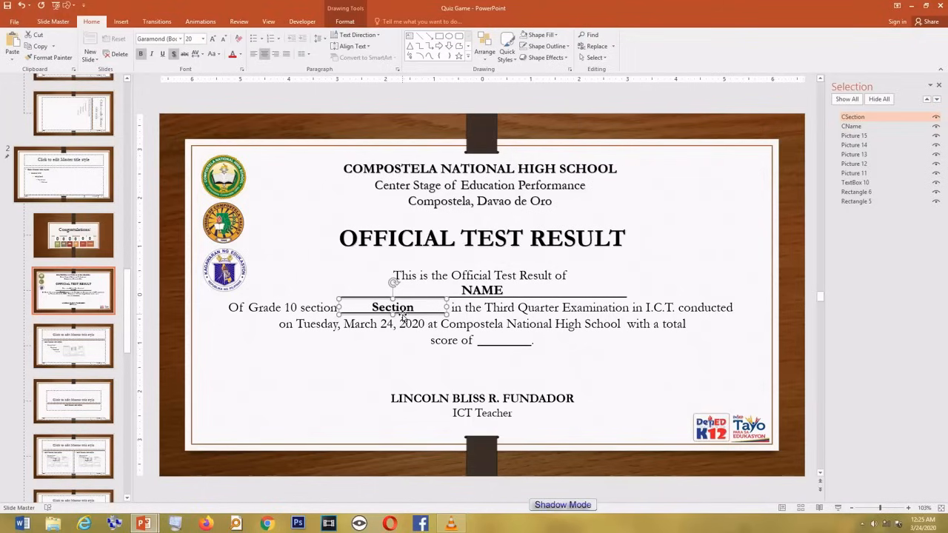
Step: Copy the Section box onto the score blank and change its text to 100
{"action": "left_click_drag", "start_coordinate": [402, 314], "coordinate": [493, 328]}
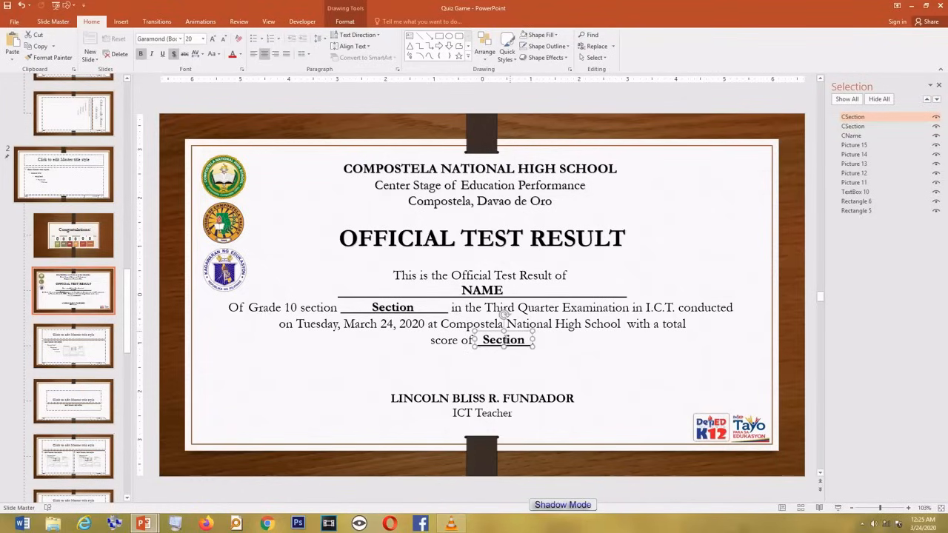
{"action": "left_click", "coordinate": [506, 340]}
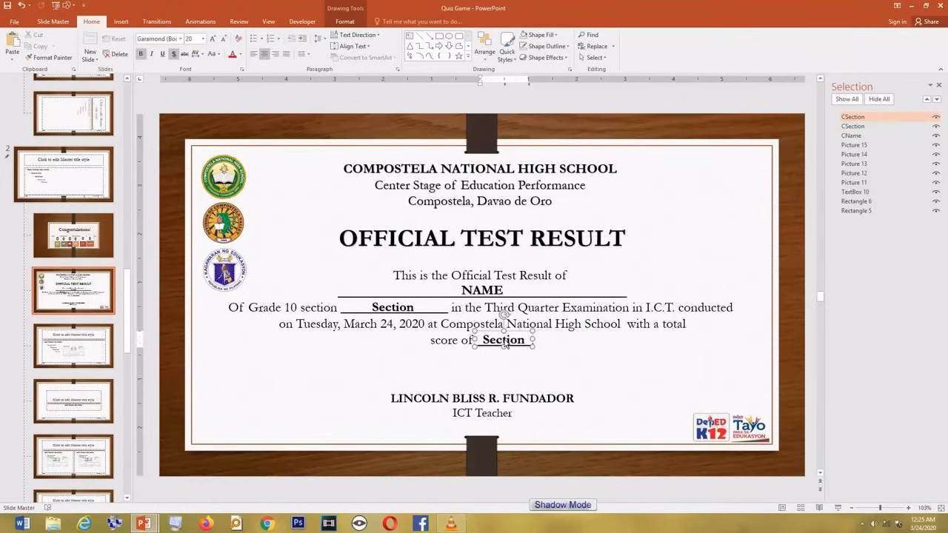
{"action": "double_click", "coordinate": [504, 340]}
{"action": "type", "text": "100"}
{"action": "left_click", "coordinate": [527, 334]}
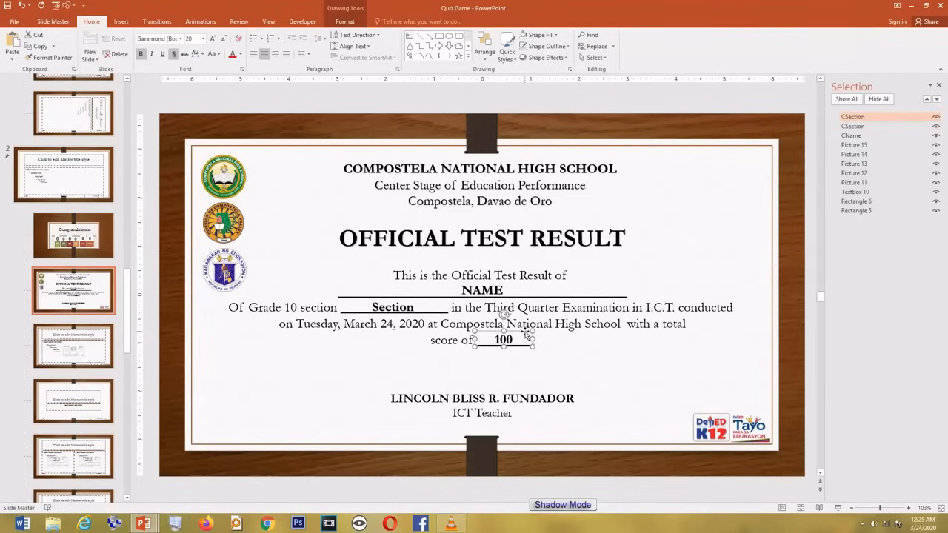
Step: Start renaming the score box's object from CSection to CPercentage
{"action": "left_click", "coordinate": [861, 117]}
{"action": "double_click", "coordinate": [851, 117]}
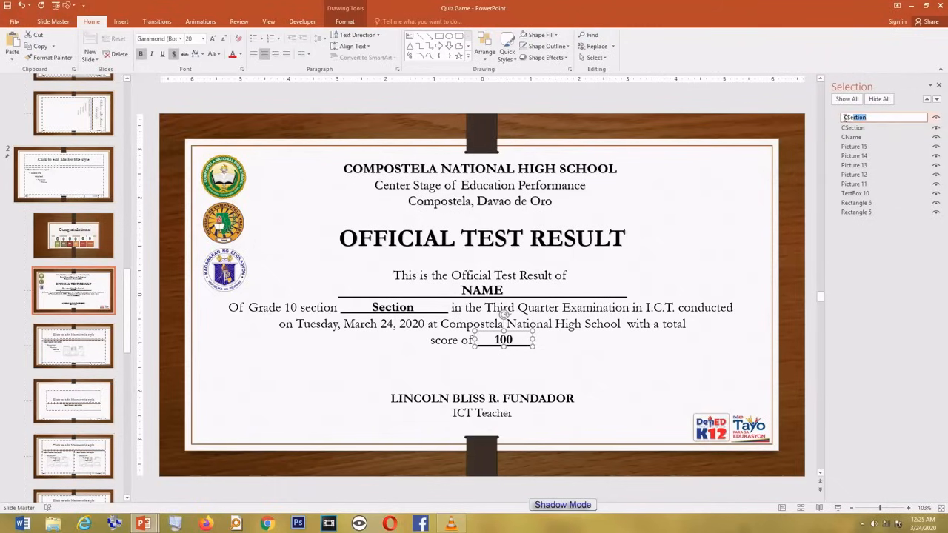
{"action": "type", "text": "C"}
Step: Confirm the CPercentage name and close Master View to return to the normal slides
{"action": "left_click", "coordinate": [617, 353]}
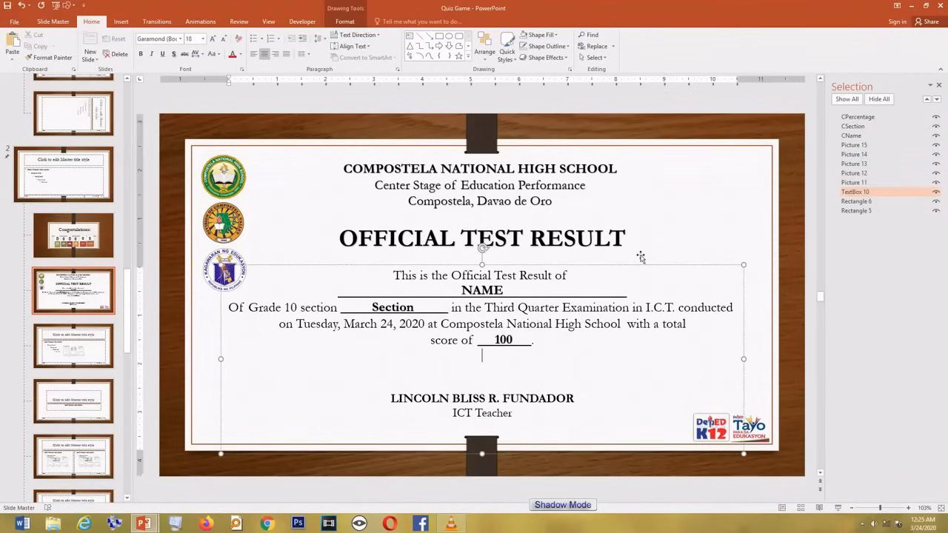
{"action": "left_click", "coordinate": [687, 215]}
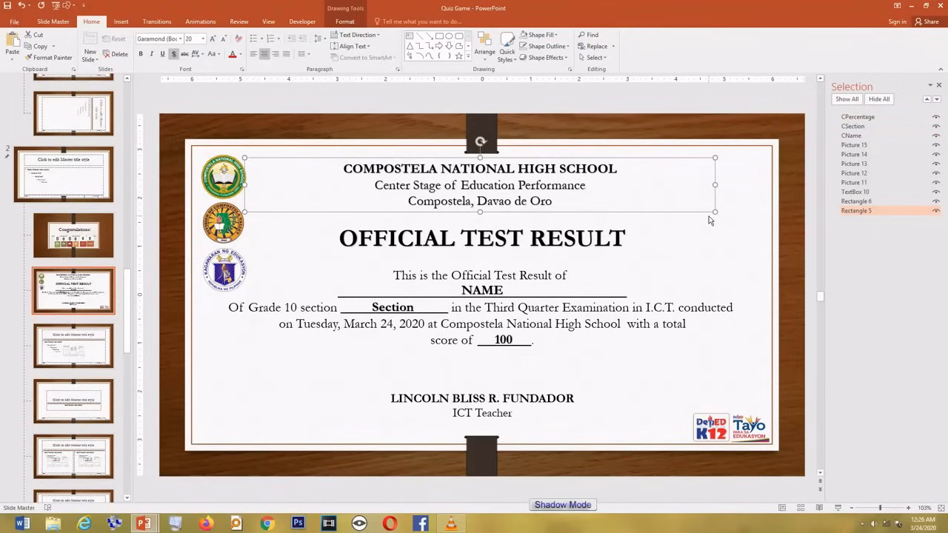
{"action": "left_click", "coordinate": [266, 21]}
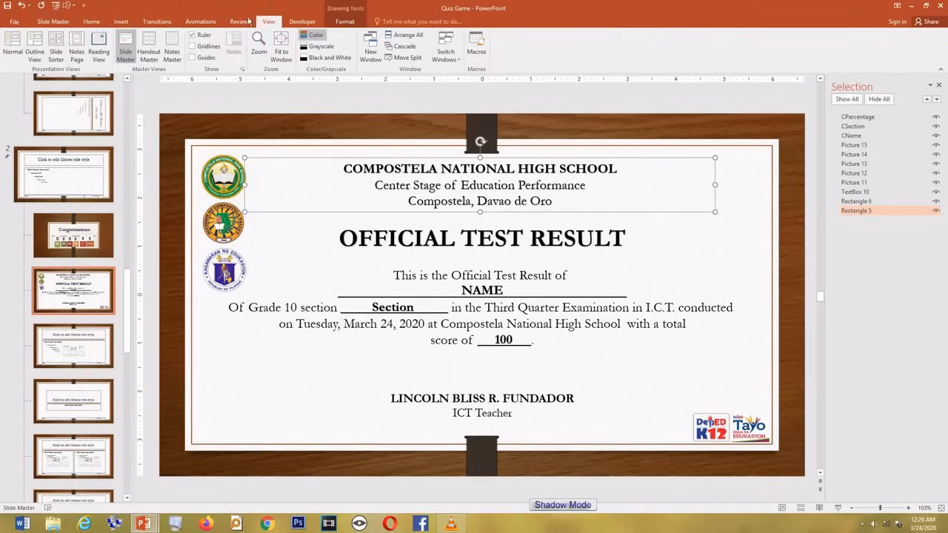
{"action": "left_click", "coordinate": [49, 24]}
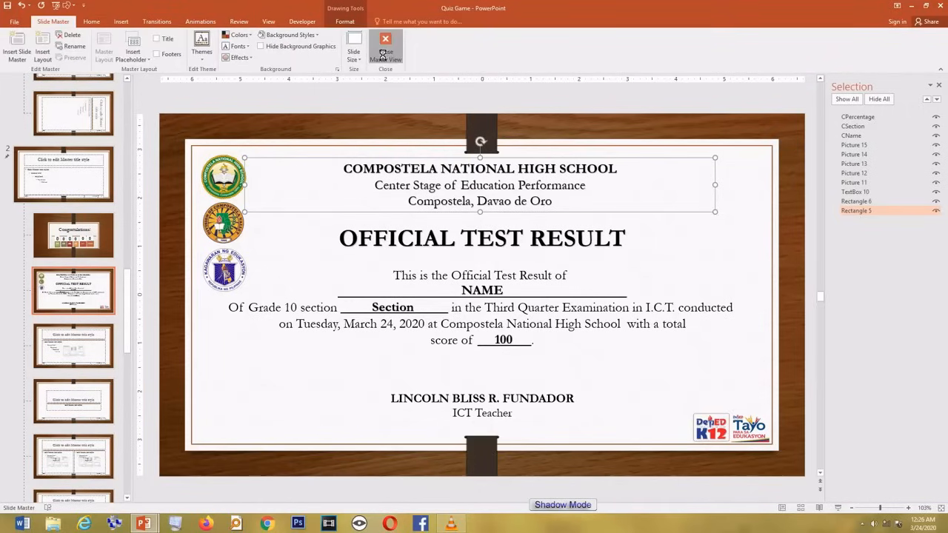
{"action": "left_click", "coordinate": [384, 56]}
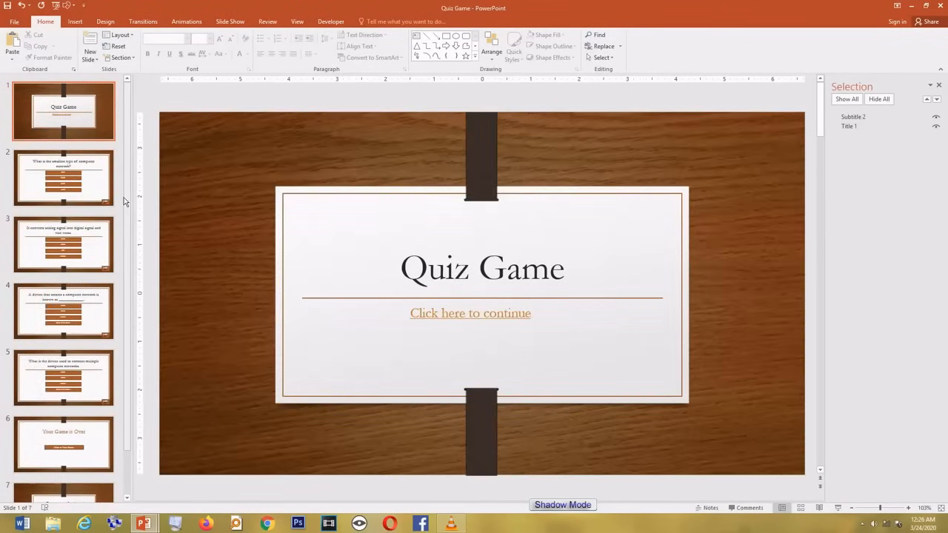
Step: Add slide 8 after the Congratulations slide, carrying the OFFICIAL TEST RESULT certificate layout
{"action": "scroll", "coordinate": [129, 246], "scroll_direction": "down", "scroll_amount": 2}
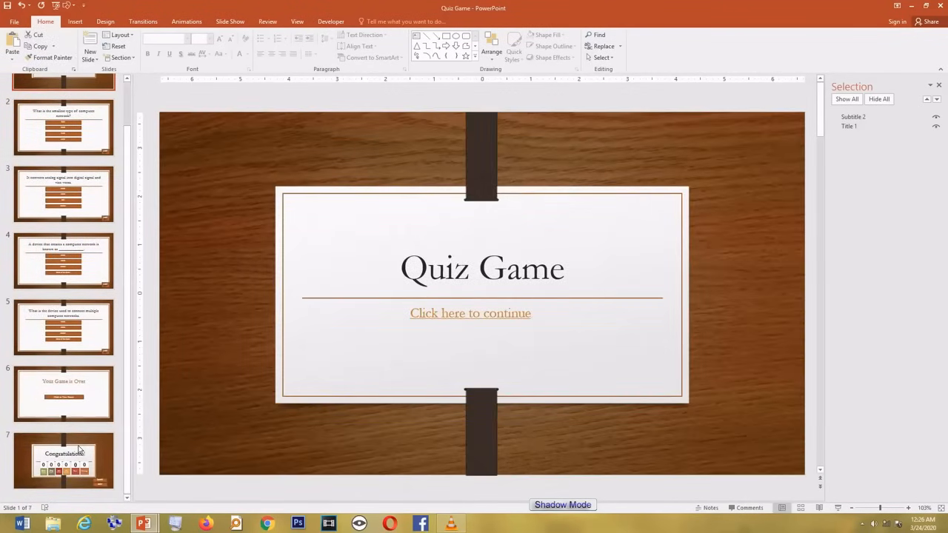
{"action": "left_click", "coordinate": [80, 453]}
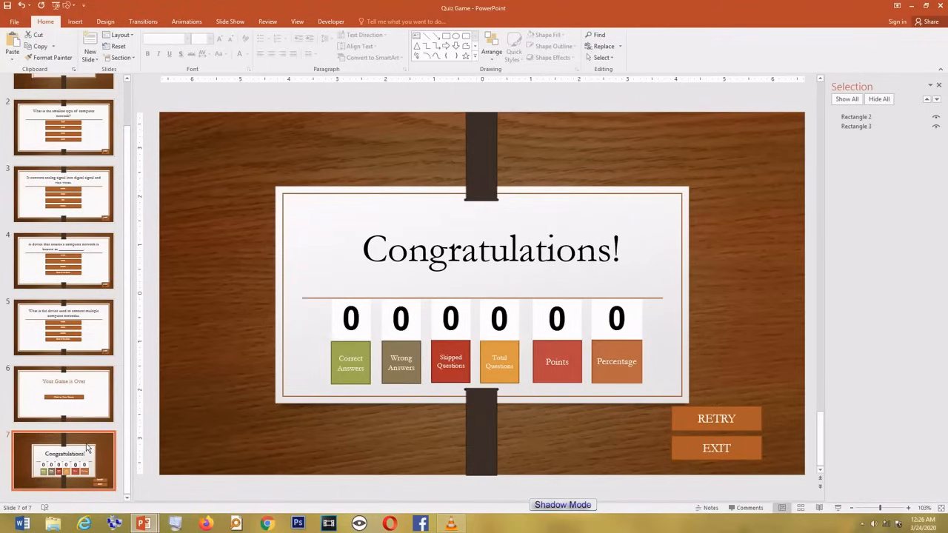
{"action": "key", "text": "ctrl+v"}
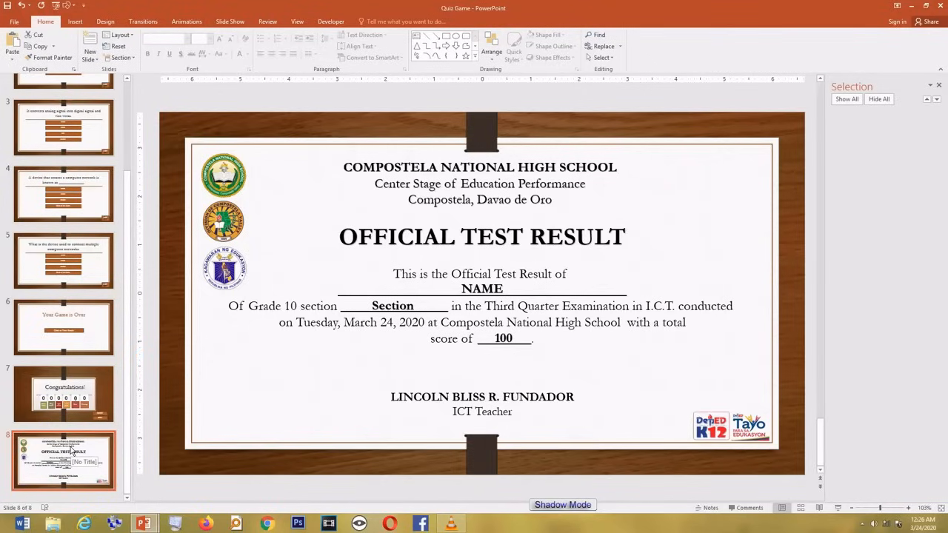
Step: Insert a new slide directly after the Quiz Game title slide
{"action": "right_click", "coordinate": [71, 449]}
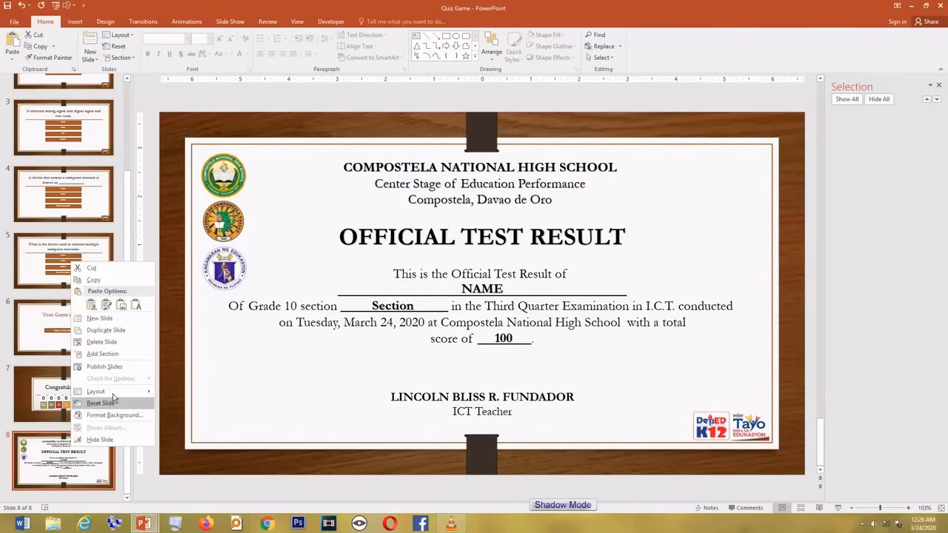
{"action": "mouse_move", "coordinate": [113, 393]}
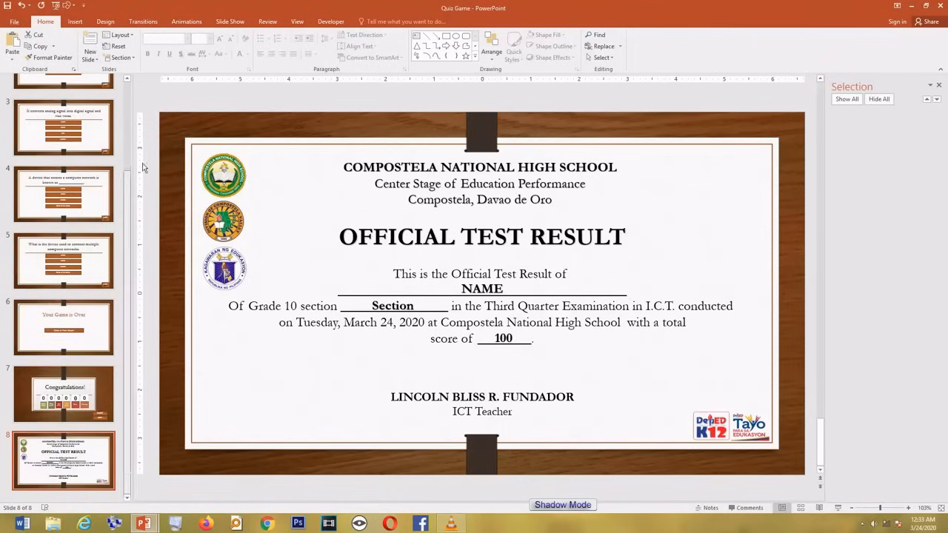
{"action": "scroll", "coordinate": [122, 185], "scroll_direction": "up", "scroll_amount": 3}
{"action": "left_click", "coordinate": [95, 122]}
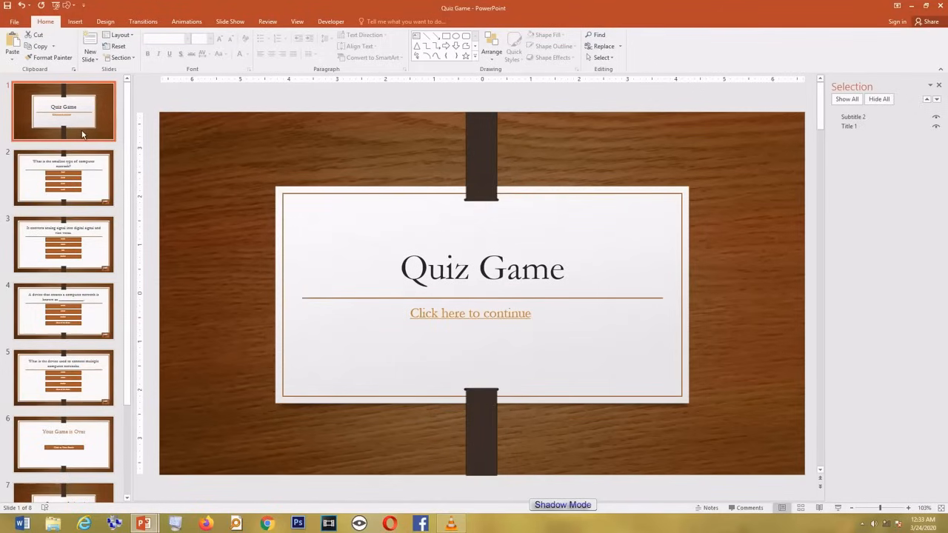
{"action": "key", "text": "Return"}
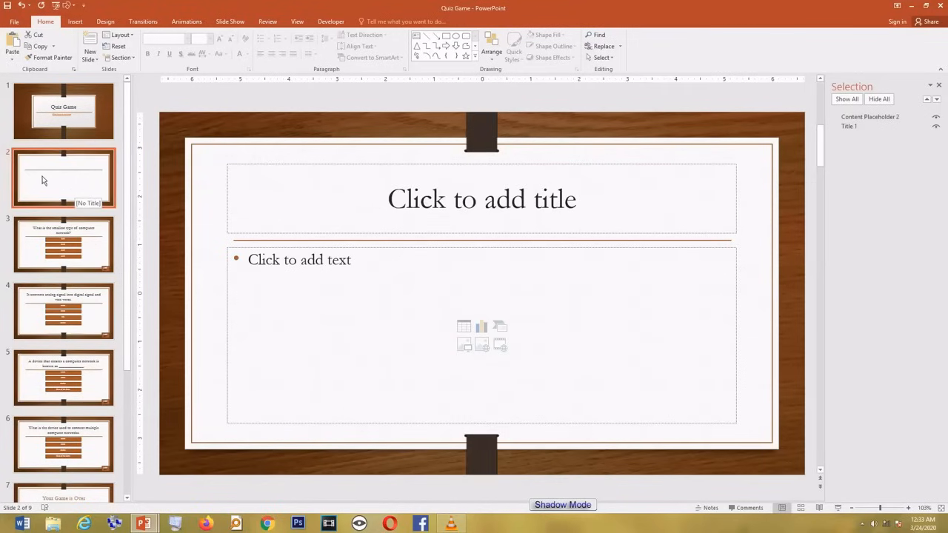
Step: Change the new slide 2 to the Blank layout
{"action": "right_click", "coordinate": [65, 178]}
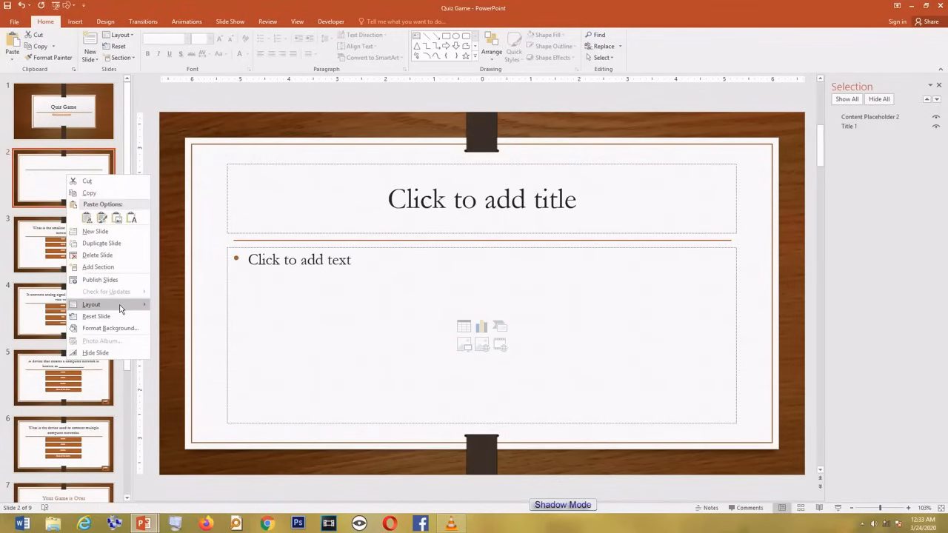
{"action": "mouse_move", "coordinate": [118, 304]}
{"action": "left_click", "coordinate": [233, 280]}
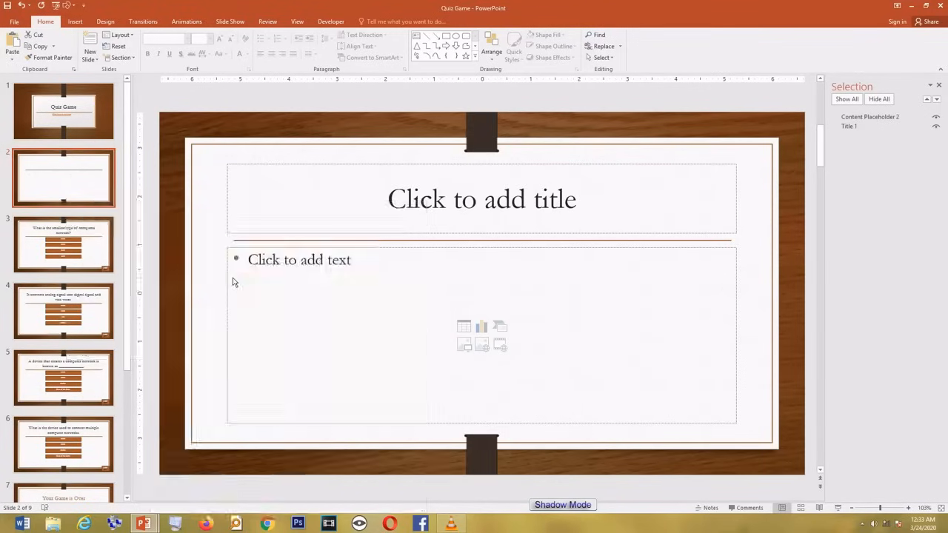